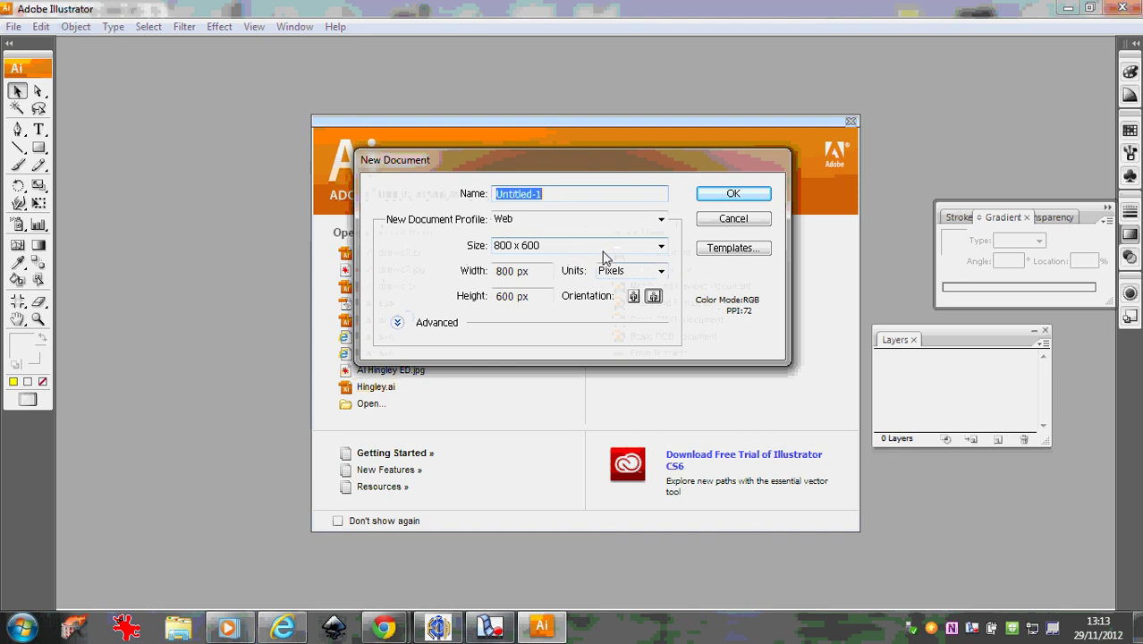
Create a new document with the Web profile at 800 x 600 pixels.
left_click(604, 246)
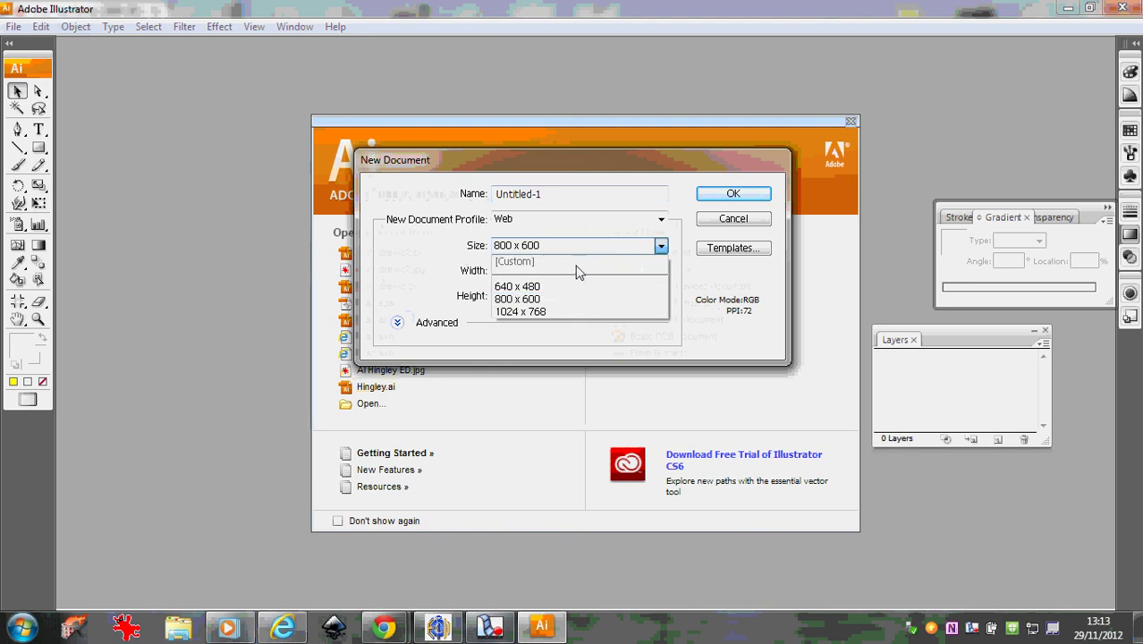
left_click(566, 251)
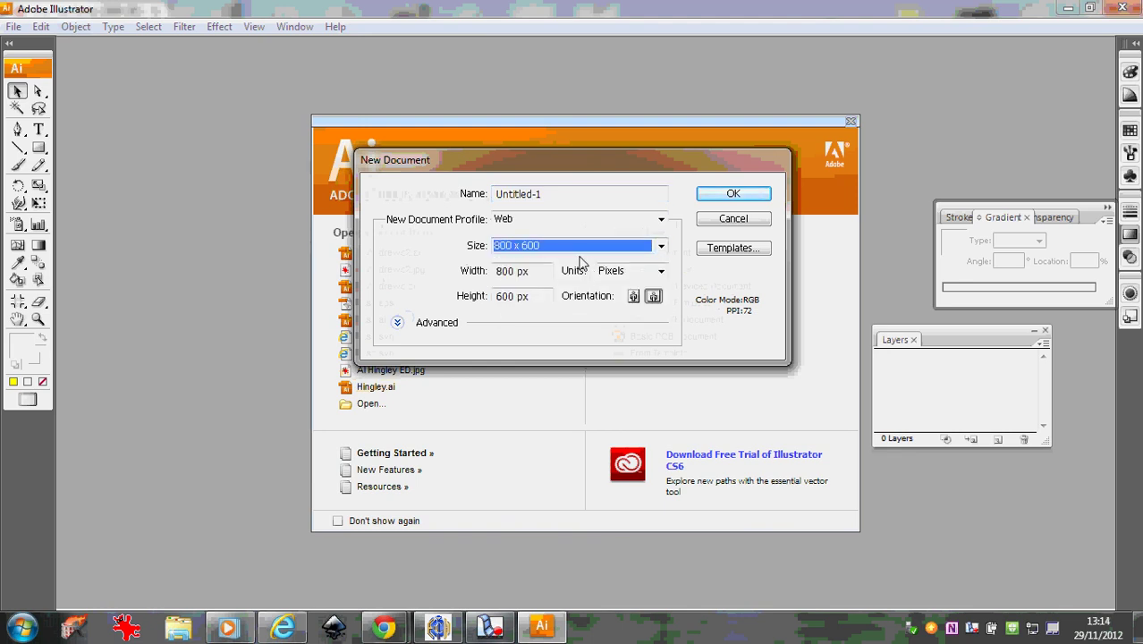
left_click(580, 254)
left_click(540, 261)
left_click(650, 273)
left_click(651, 273)
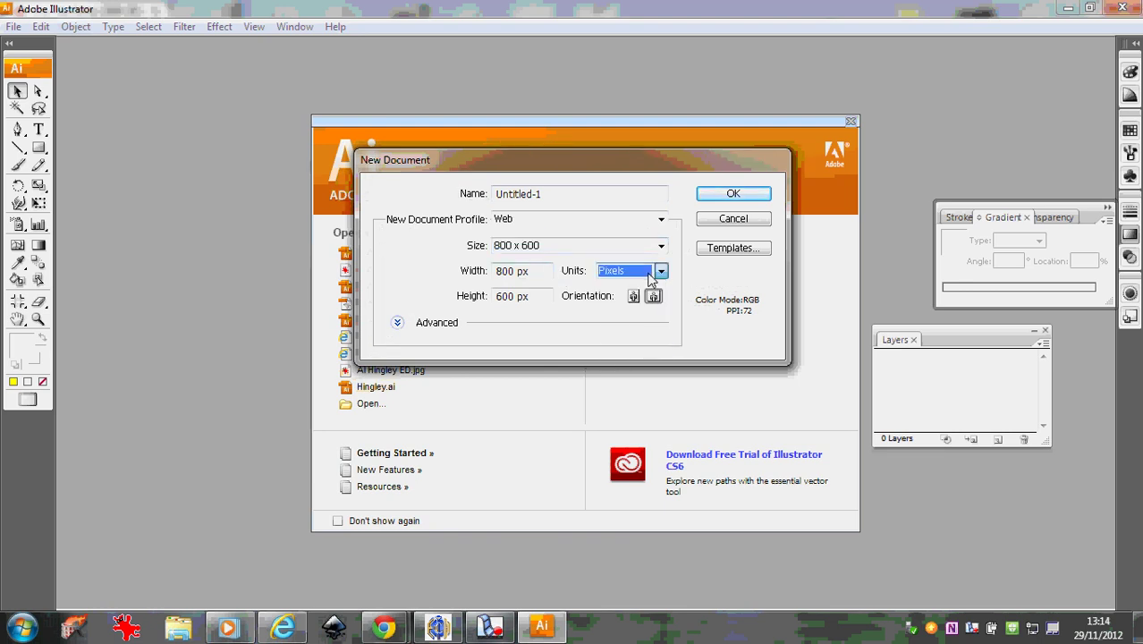
left_click(730, 197)
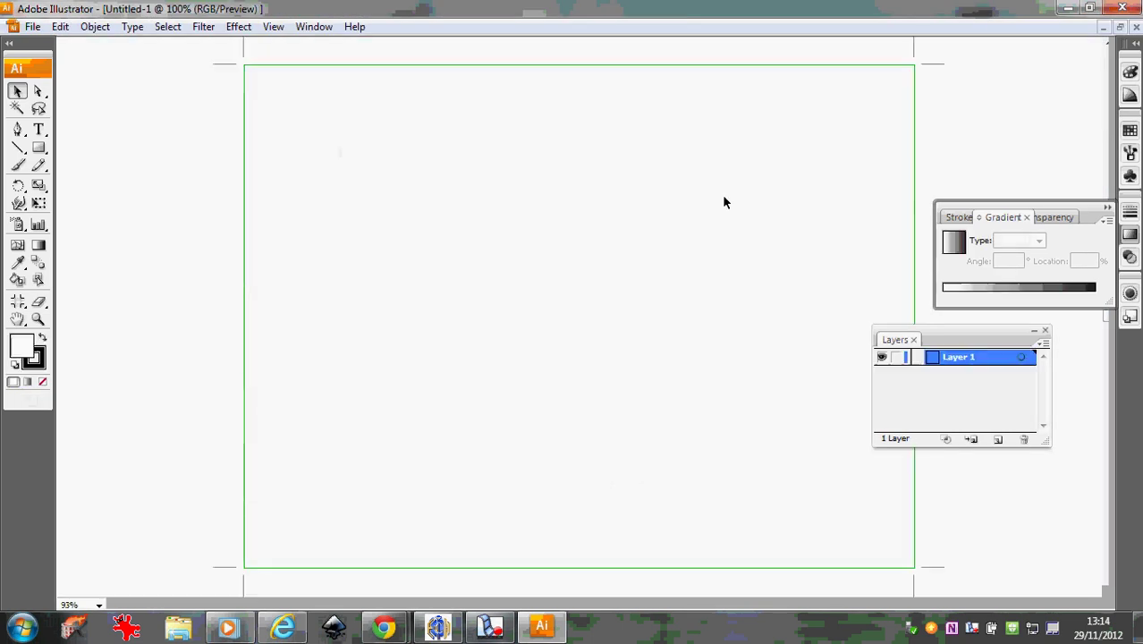
Place the image "Test10 copy.png" from the Infographic folder inside IP10 on the dropbox$ (H:) drive.
left_click(32, 26)
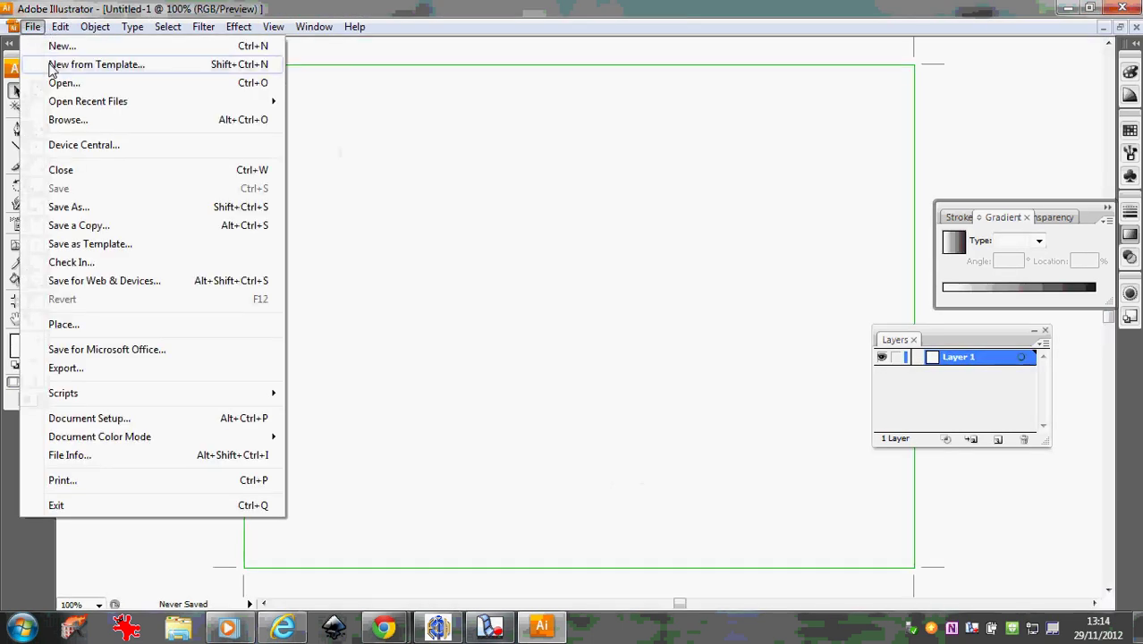
left_click(93, 323)
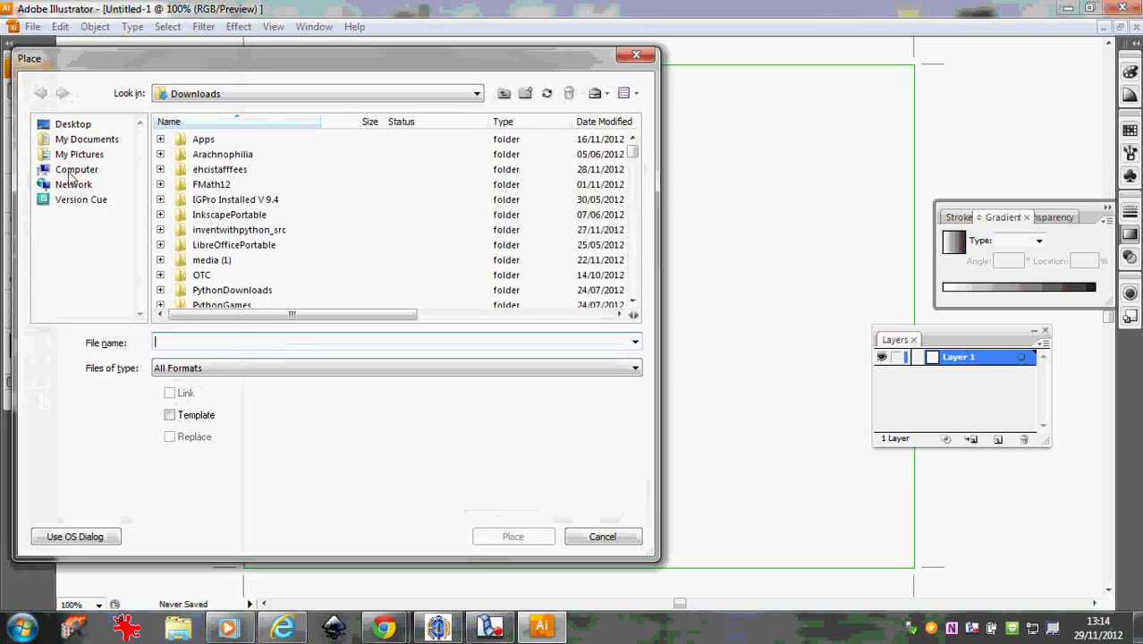
left_click(45, 171)
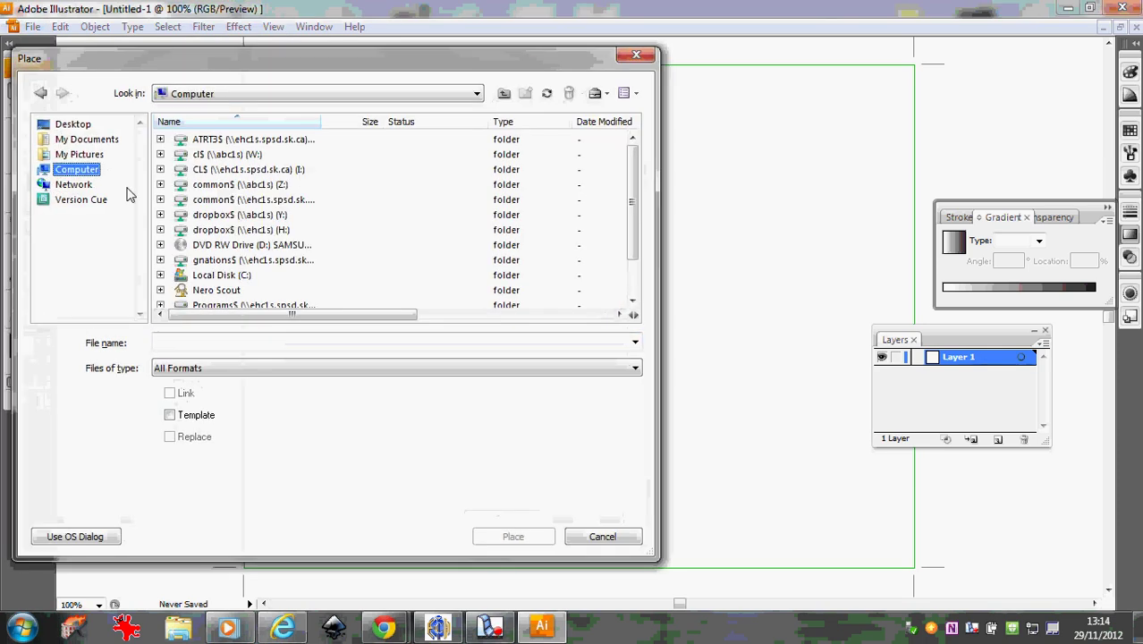
double_click(240, 231)
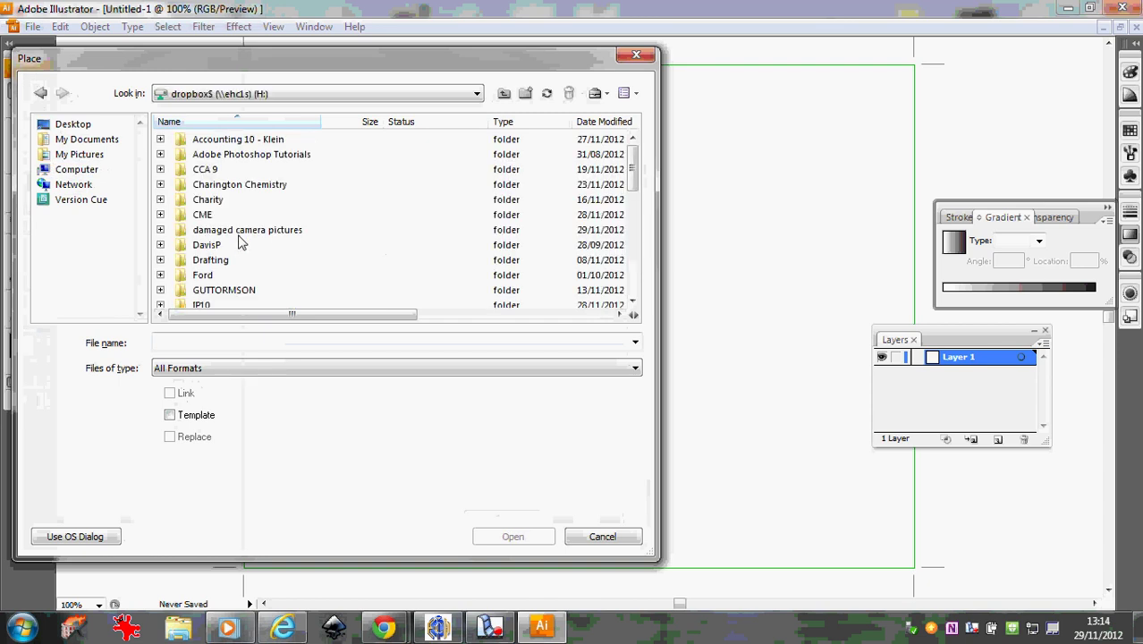
left_click(211, 259)
left_click(221, 305)
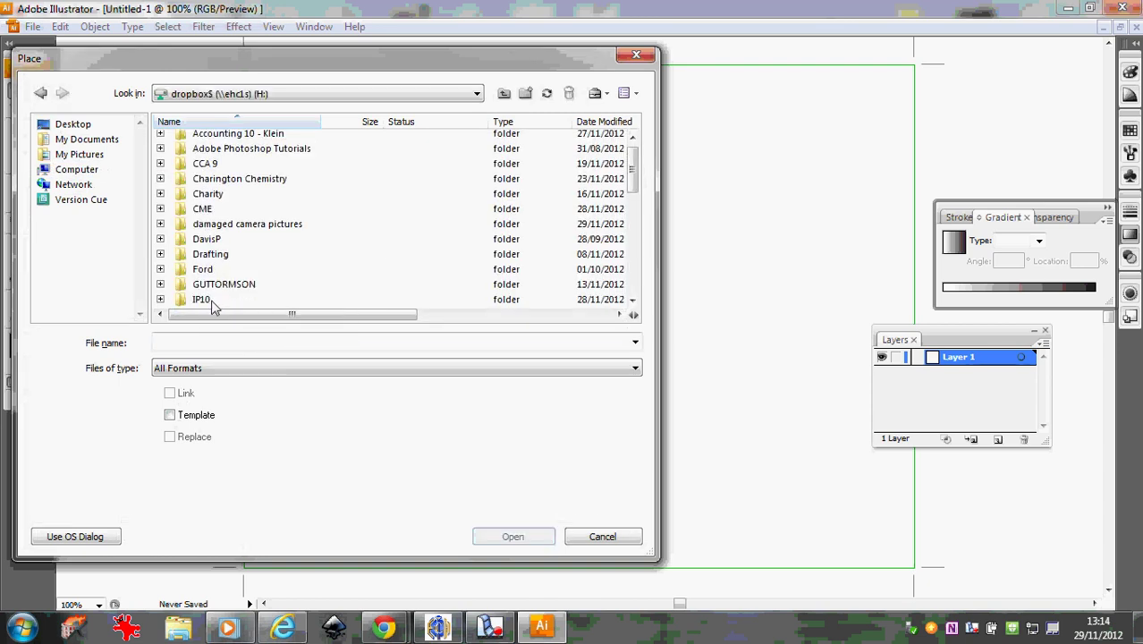
double_click(215, 299)
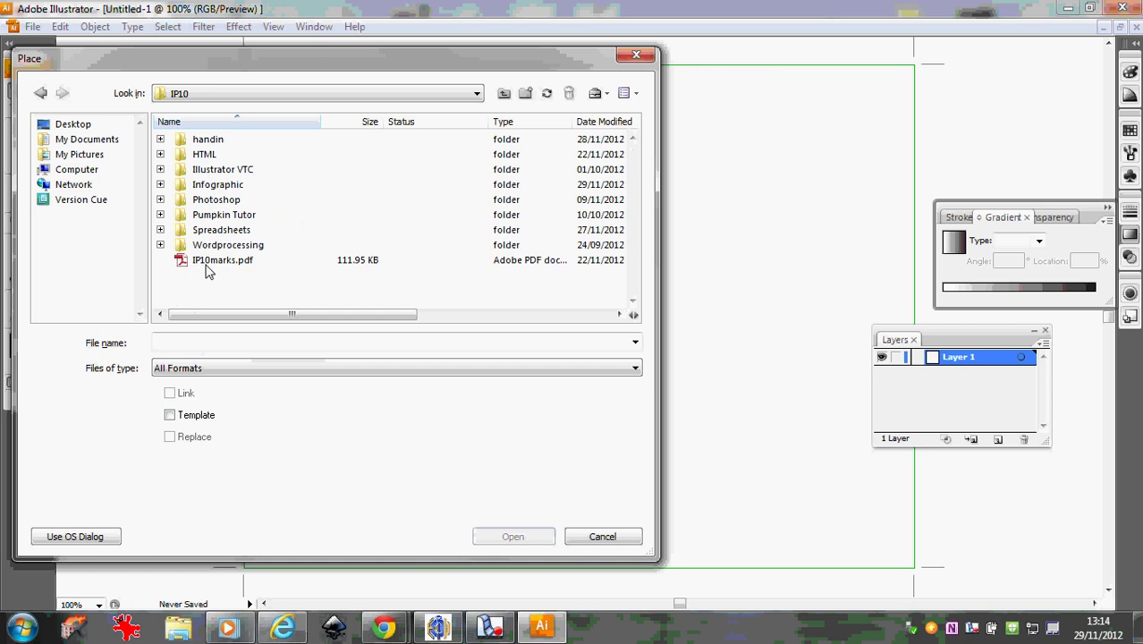
double_click(219, 184)
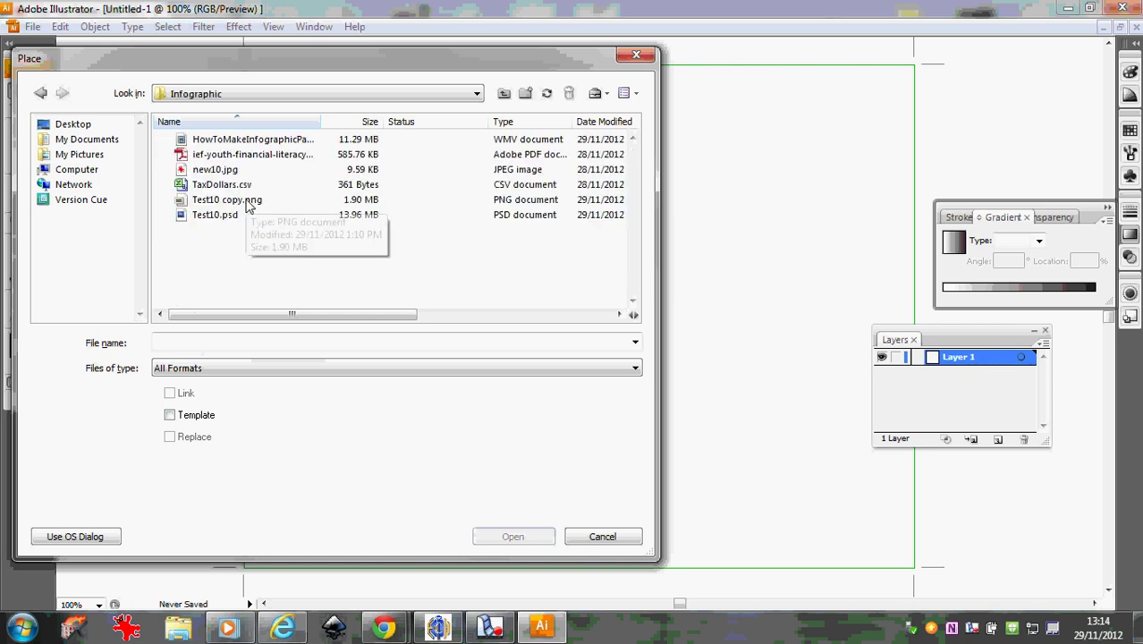
double_click(246, 203)
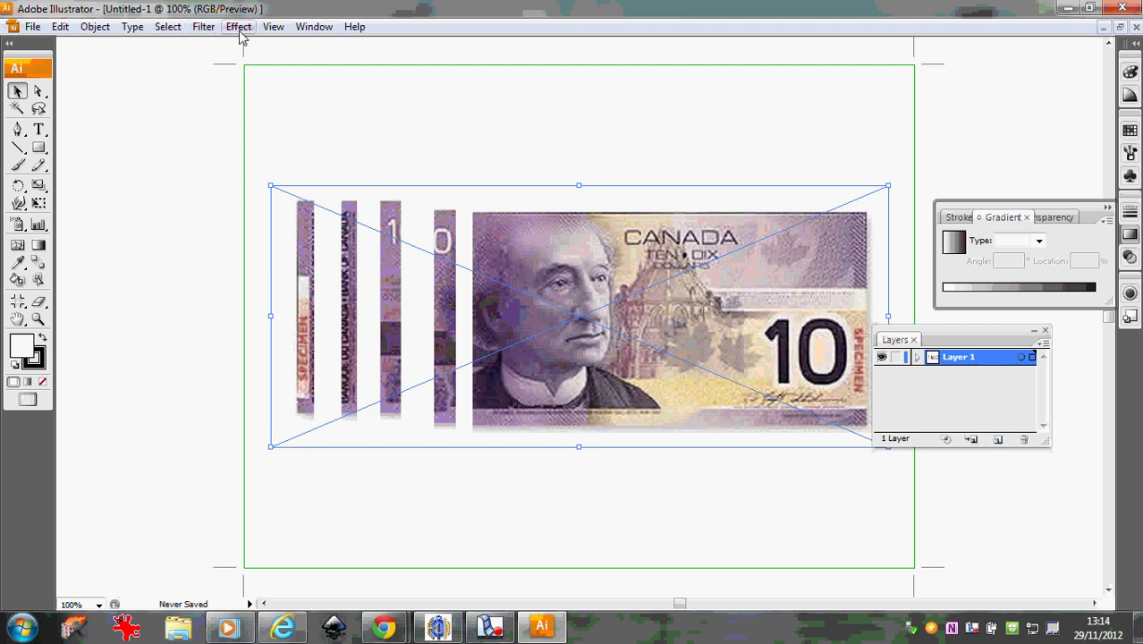
Add a new layer and move it beneath Layer 1, which holds the banknote image.
left_click(312, 27)
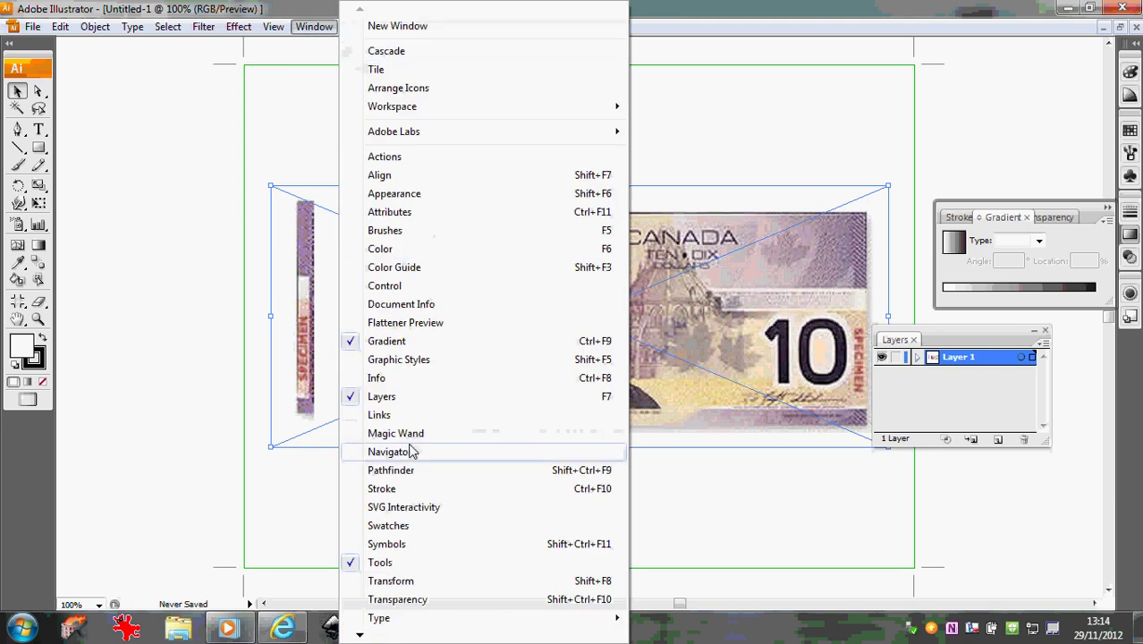
left_click(999, 448)
left_click(997, 445)
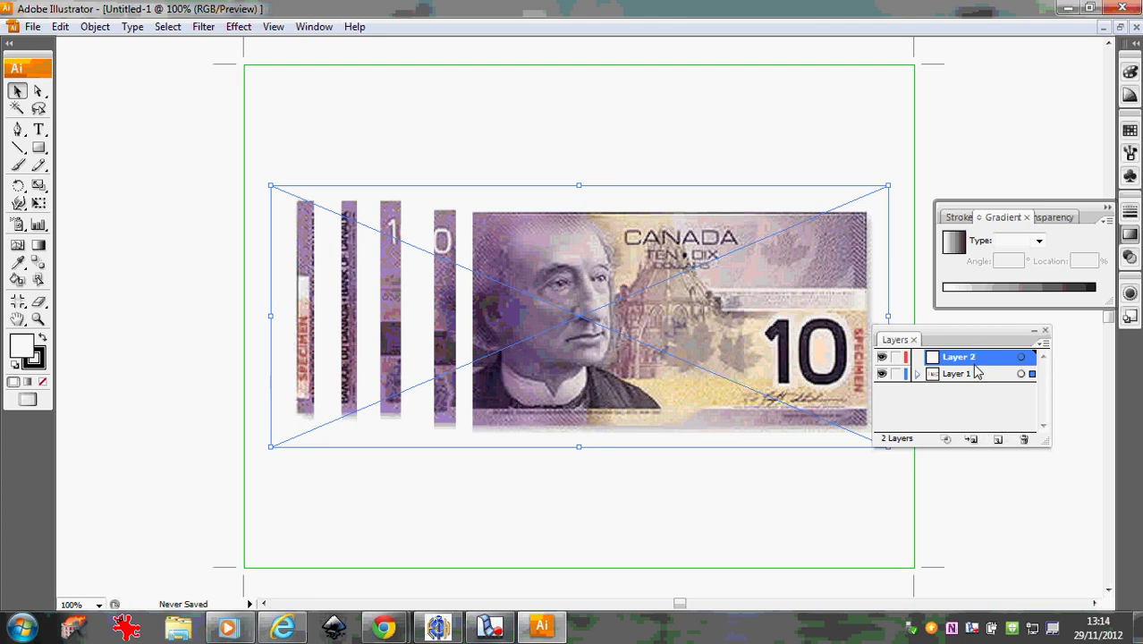
left_click_drag(977, 372, 984, 381)
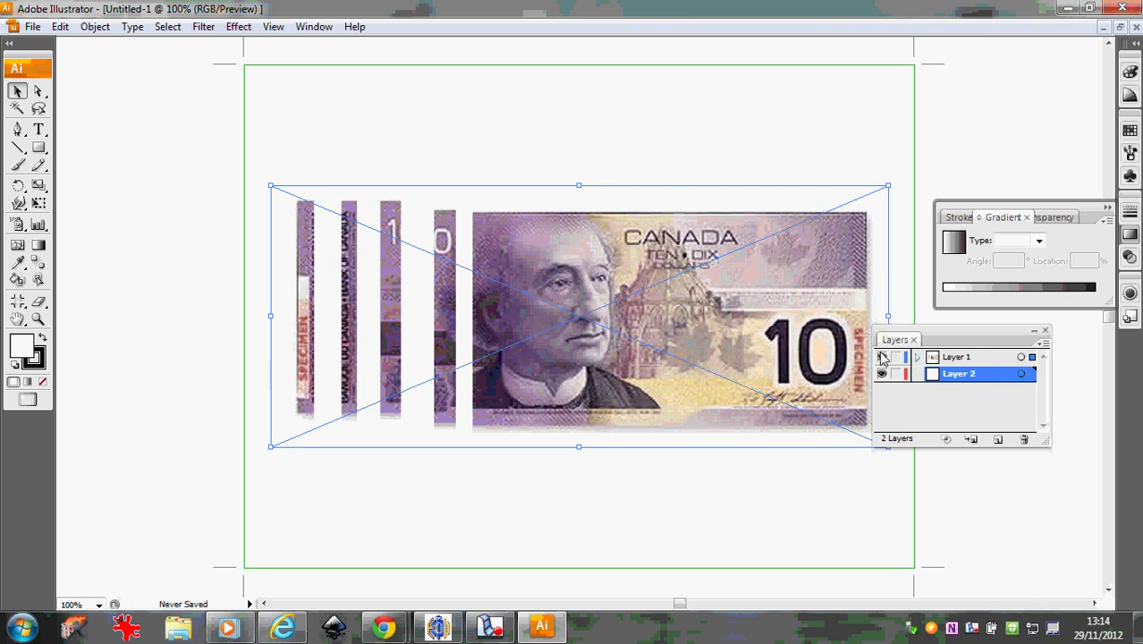
Hide Layer 1 and draw a rectangle covering the whole artboard on Layer 2.
left_click(881, 358)
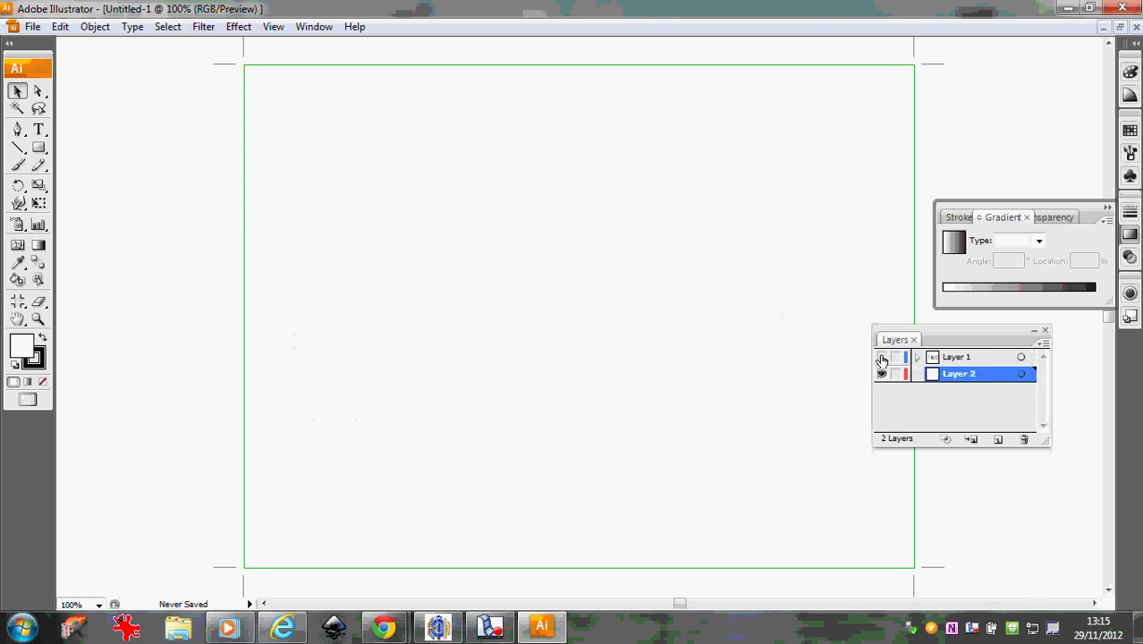
left_click(38, 148)
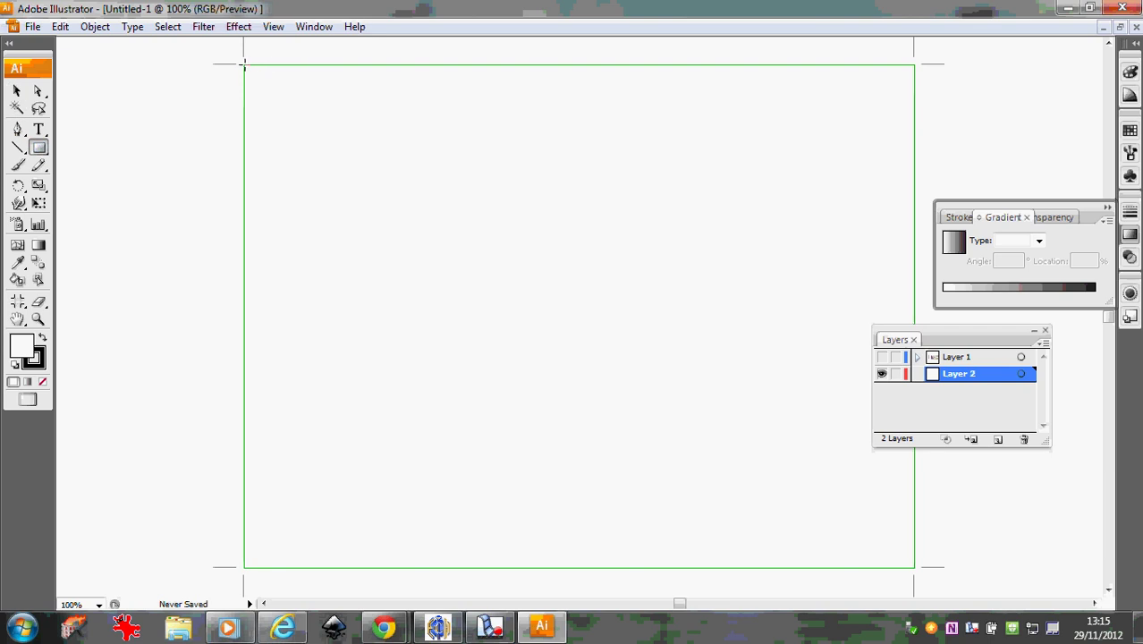
left_click_drag(243, 65, 912, 567)
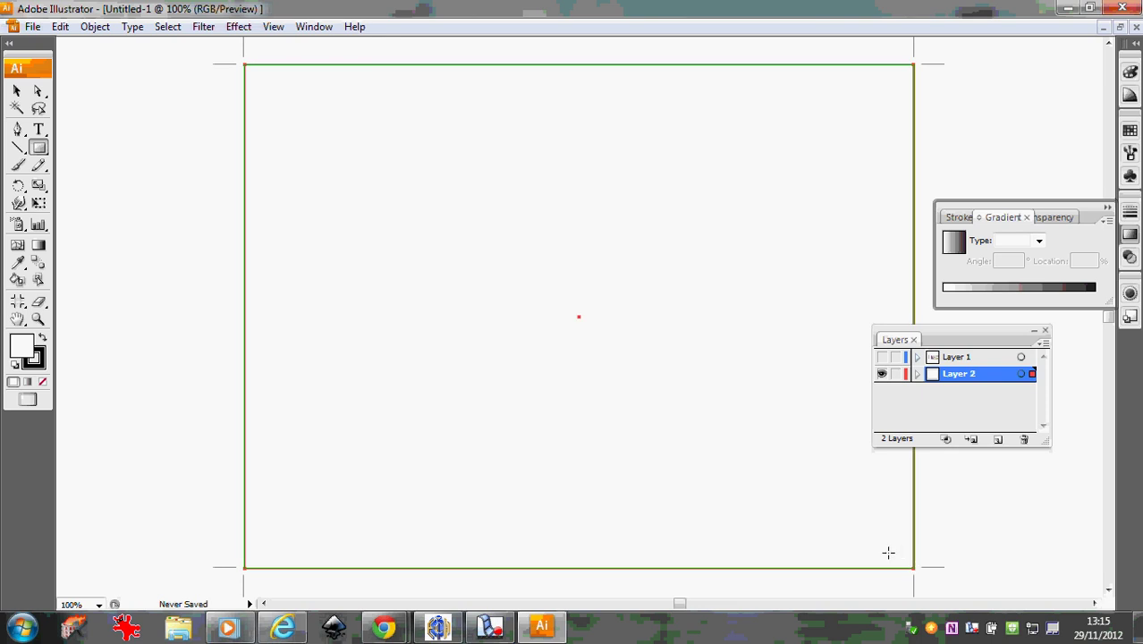
Fill the background rectangle with solid pink, FF3DB1.
left_click(40, 247)
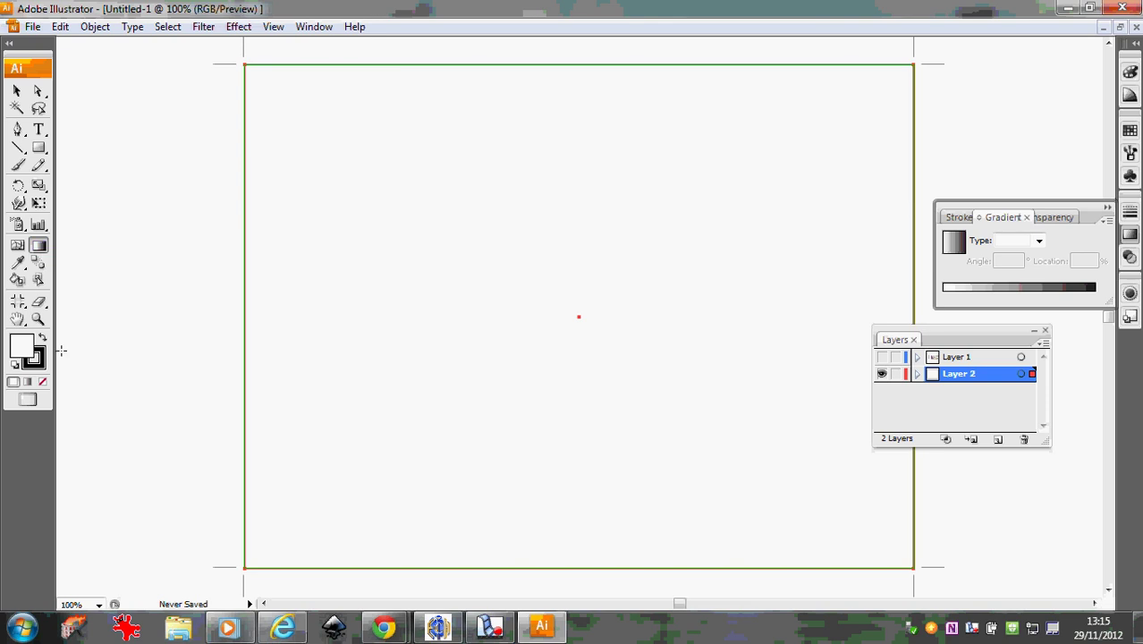
left_click(25, 347)
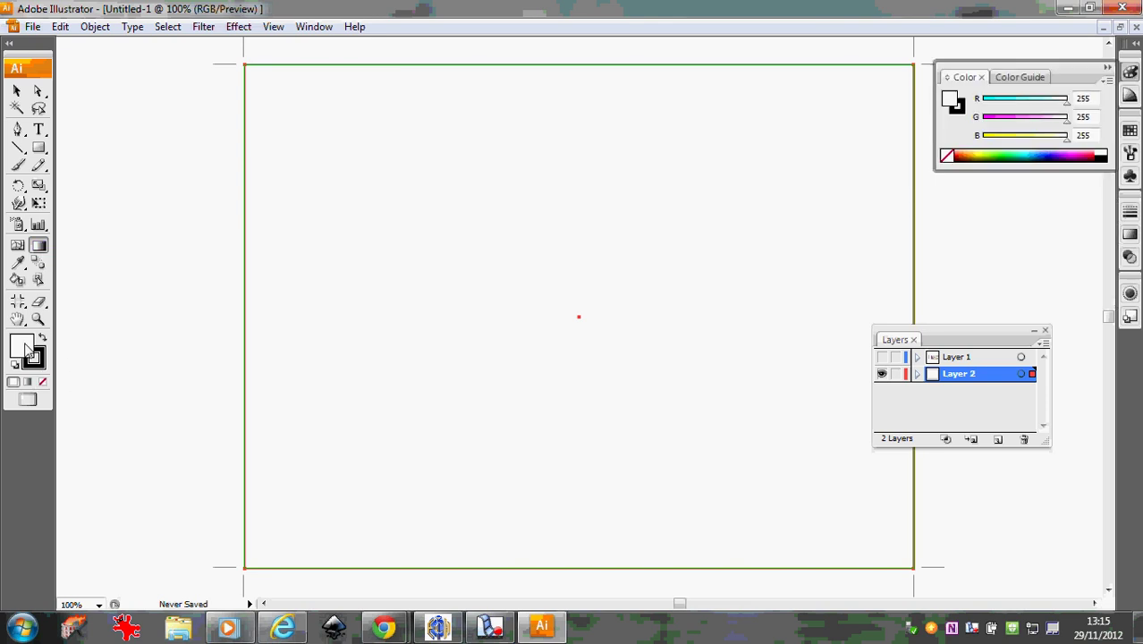
double_click(27, 349)
left_click(507, 369)
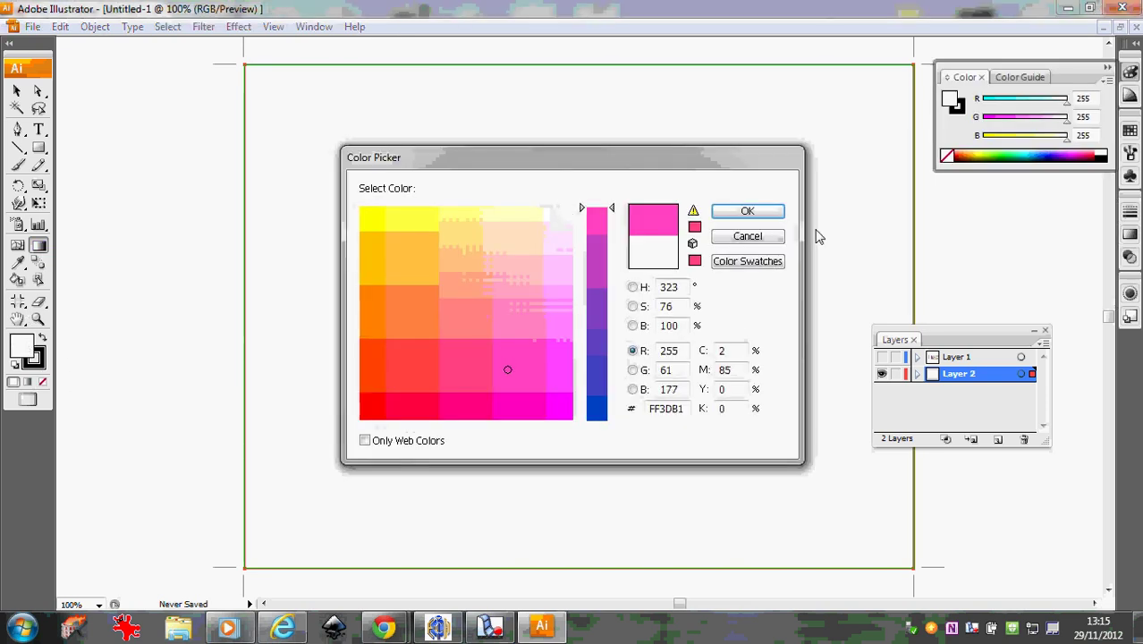
left_click(748, 212)
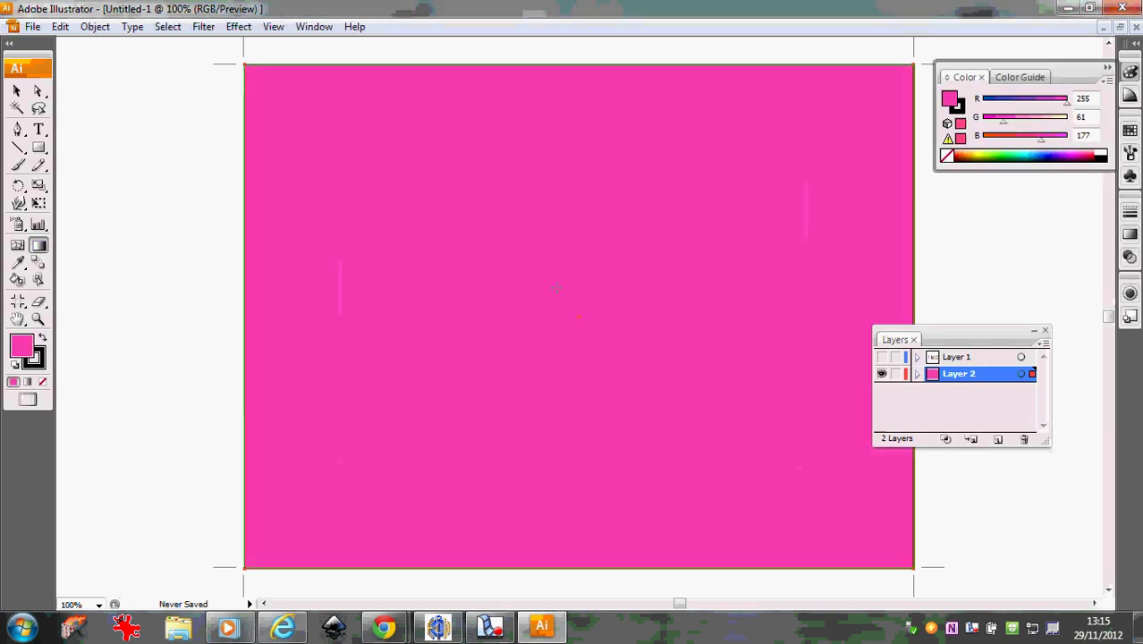
Apply a linear gradient to the background rectangle and set its starting colour to green (R 0, G 232, B 15).
double_click(38, 245)
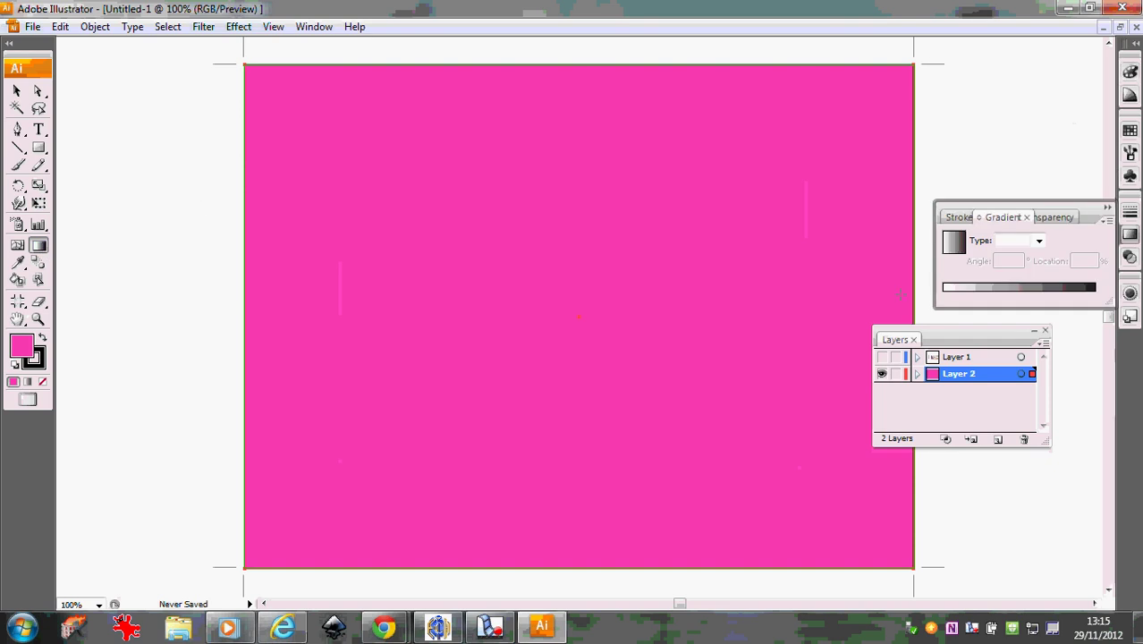
left_click(944, 290)
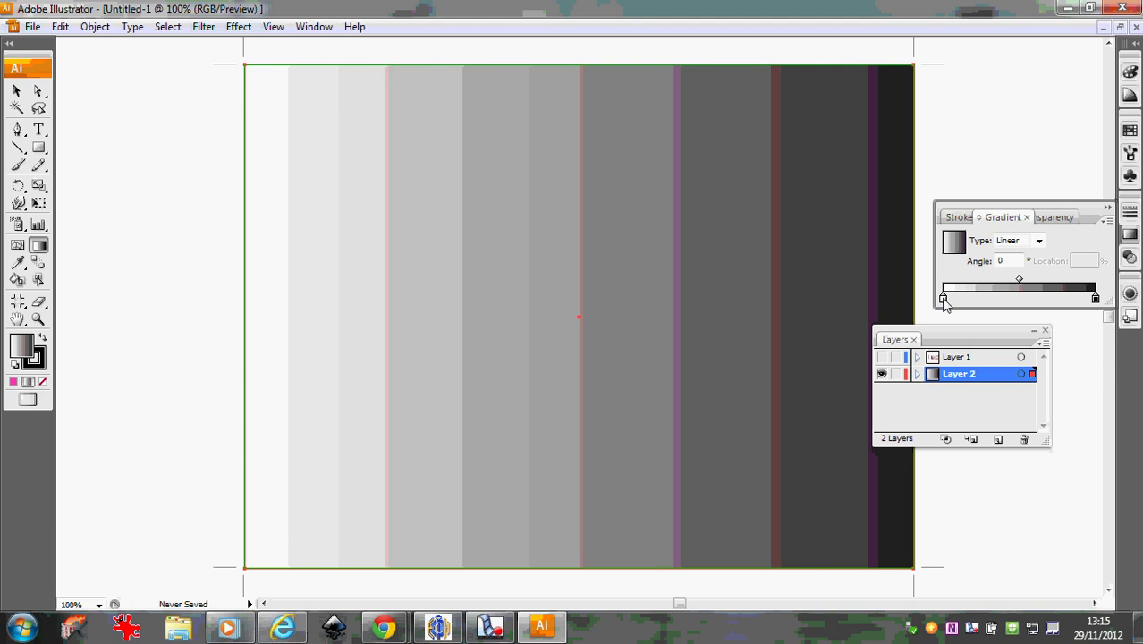
left_click(943, 299)
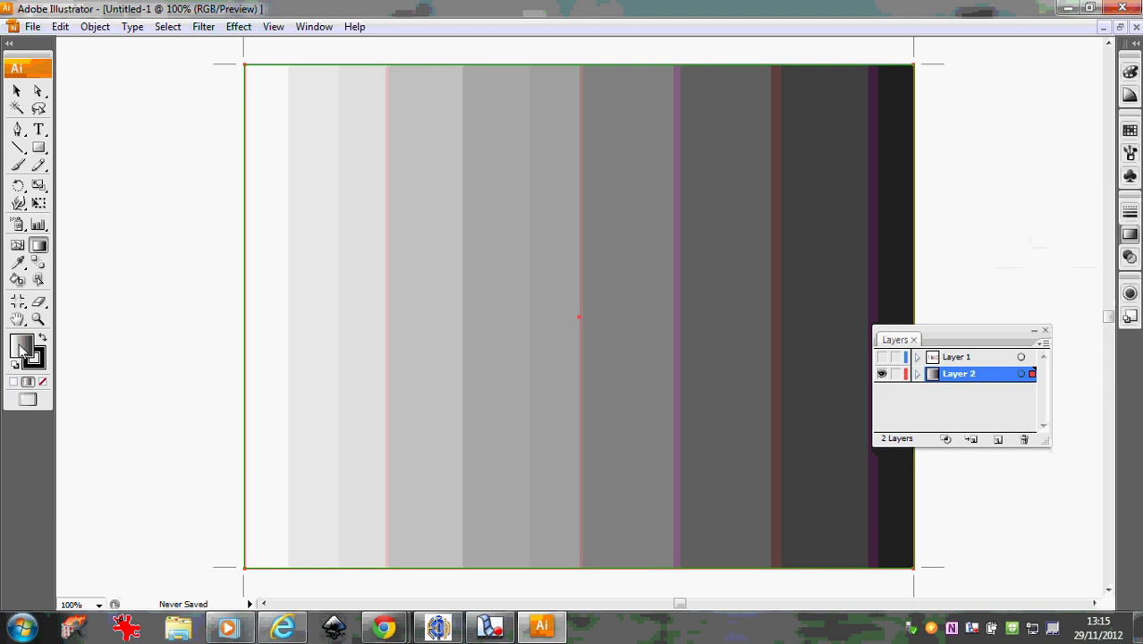
double_click(21, 346)
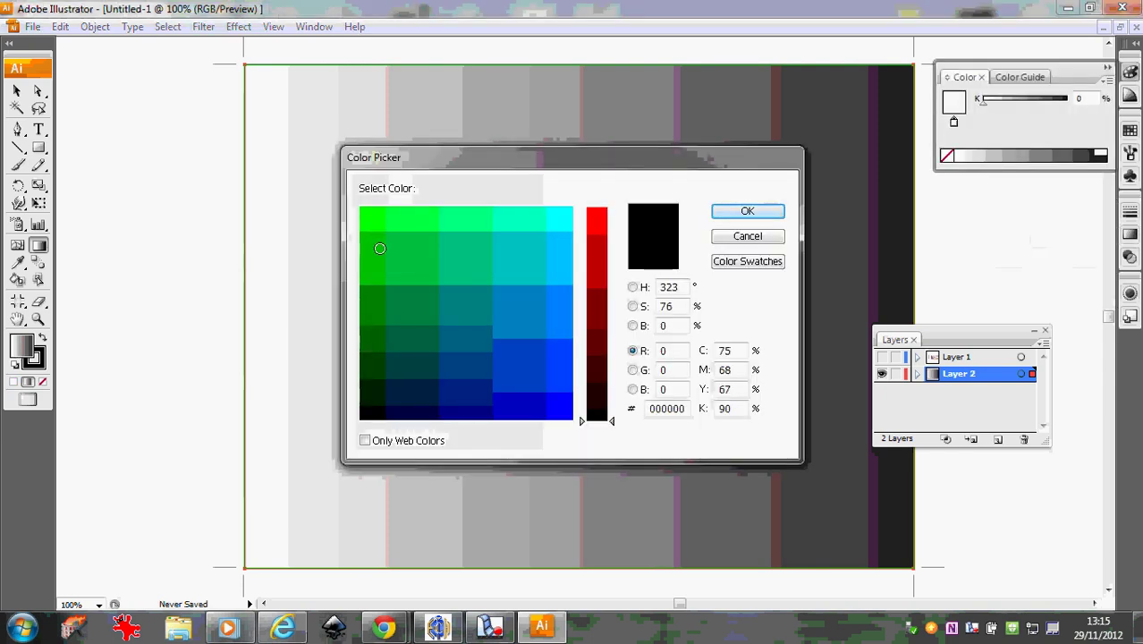
left_click(371, 225)
left_click(734, 213)
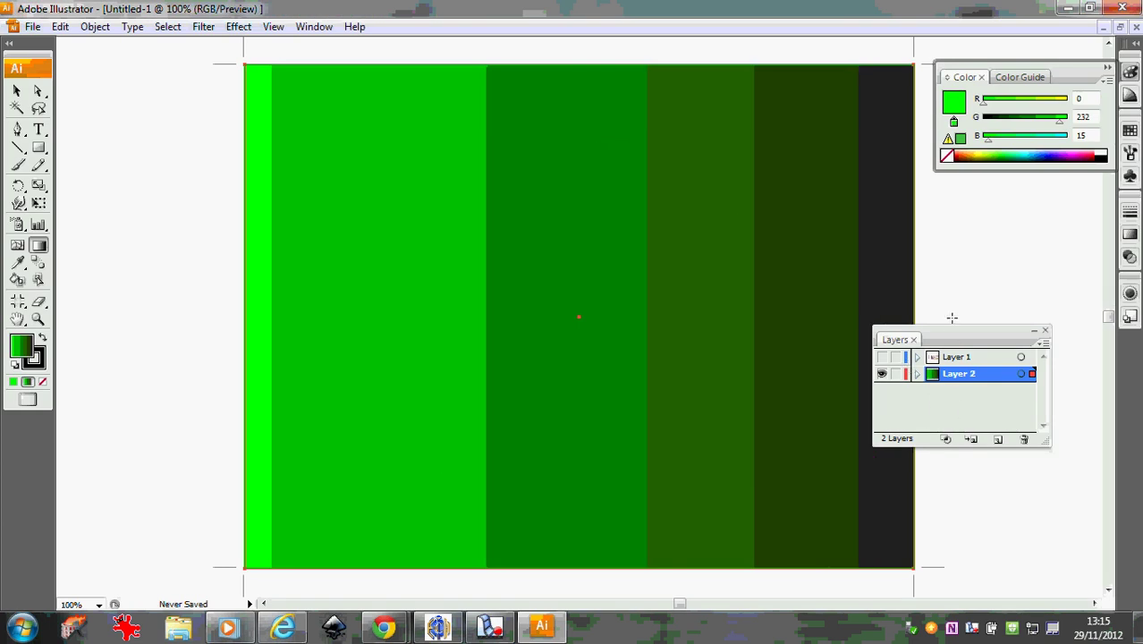
Change the gradient's black end colour to red, F20000.
double_click(39, 245)
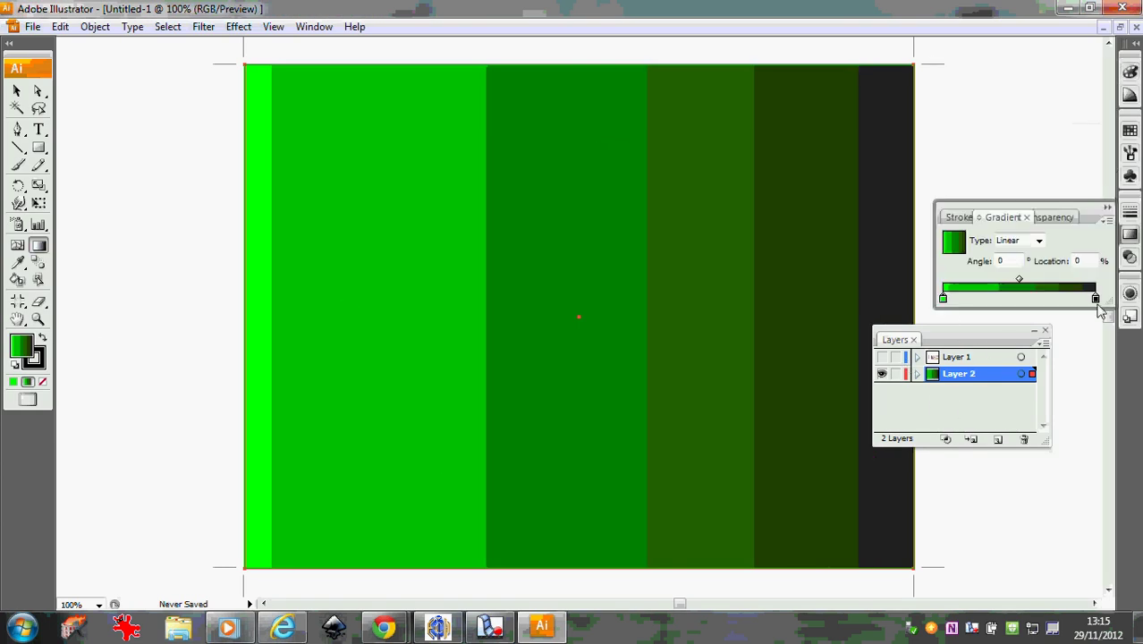
left_click(1095, 299)
left_click(24, 347)
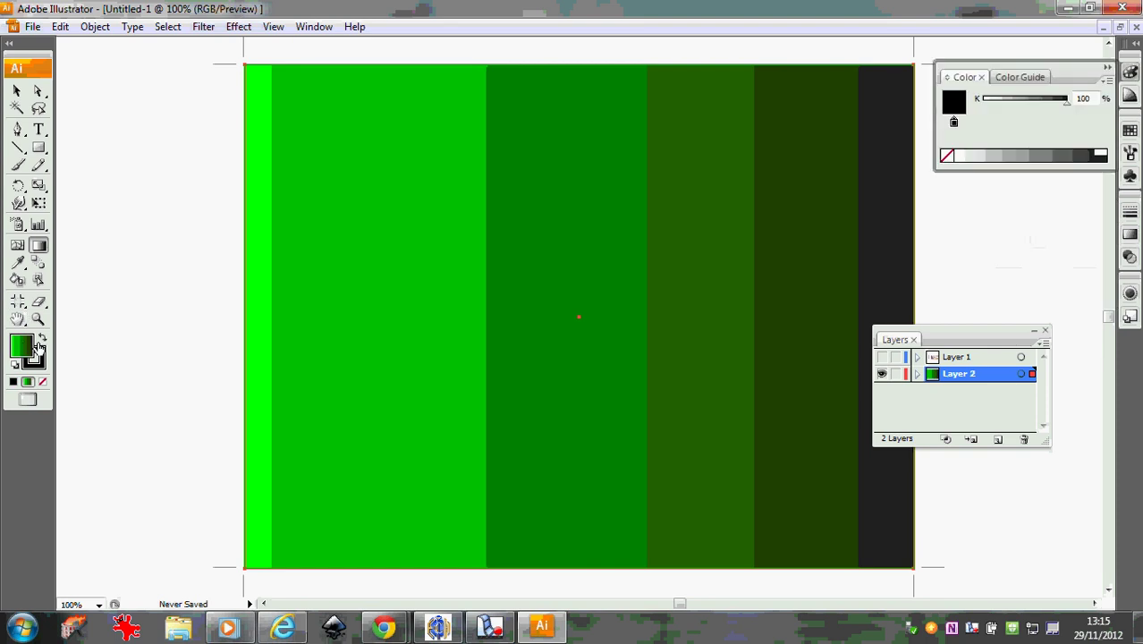
double_click(27, 347)
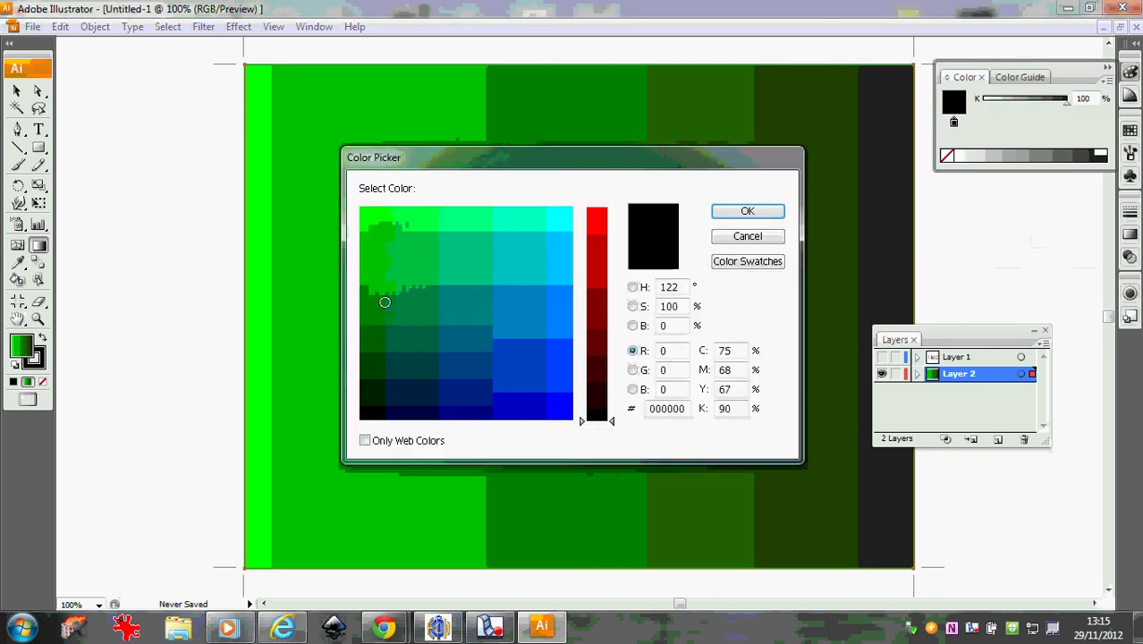
left_click(590, 225)
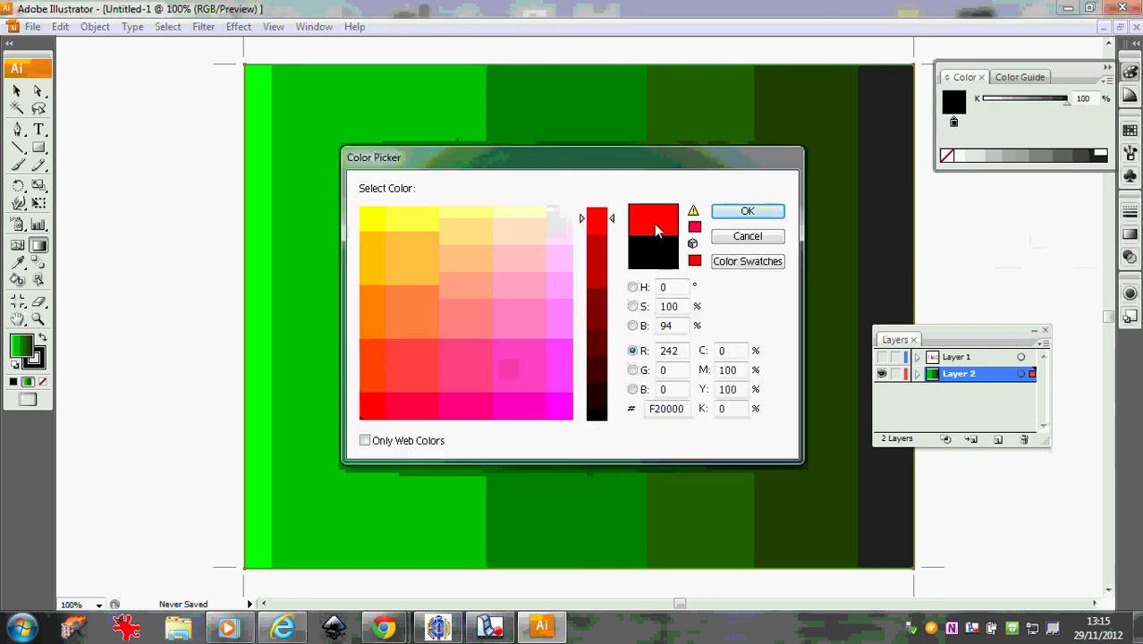
left_click(748, 212)
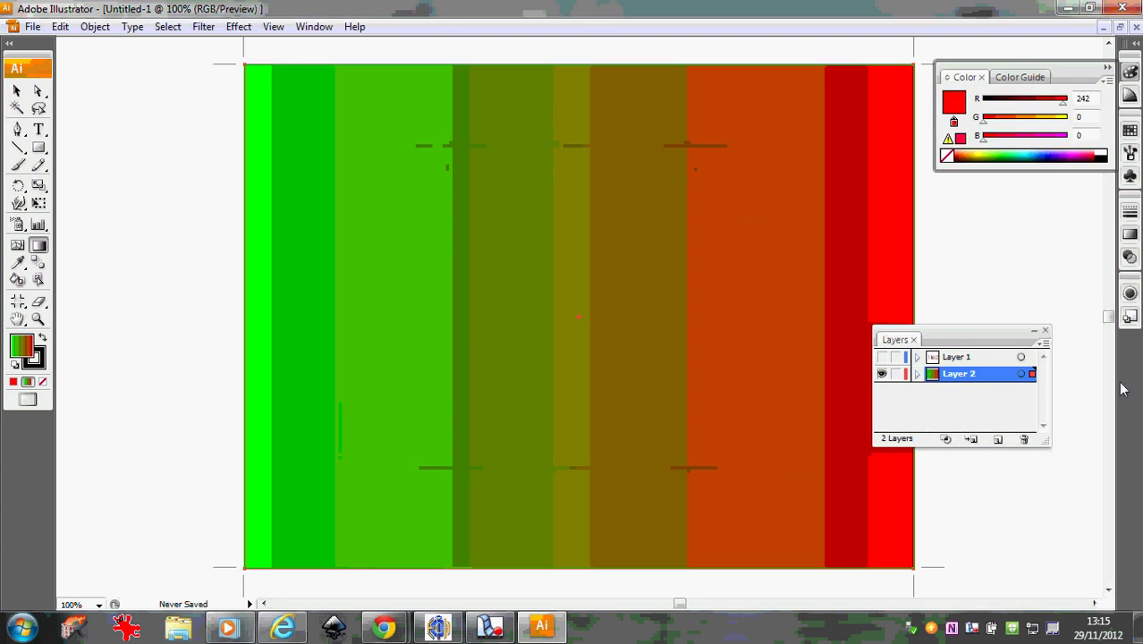
Set the angle of the background rectangle's linear gradient to 90 degrees.
left_click(44, 246)
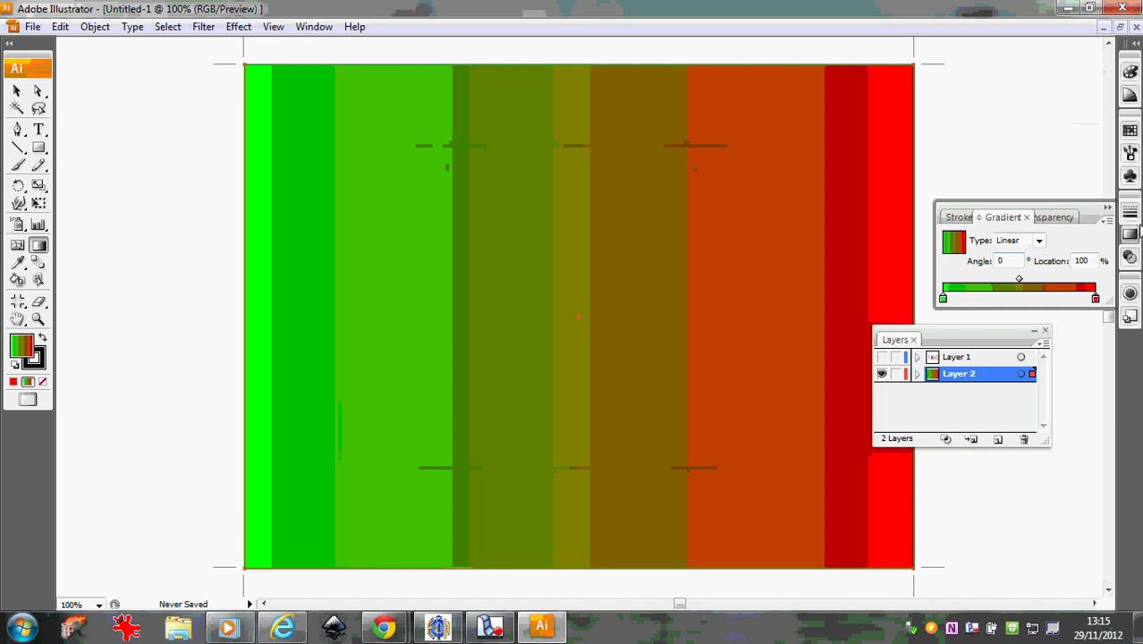
left_click(1109, 221)
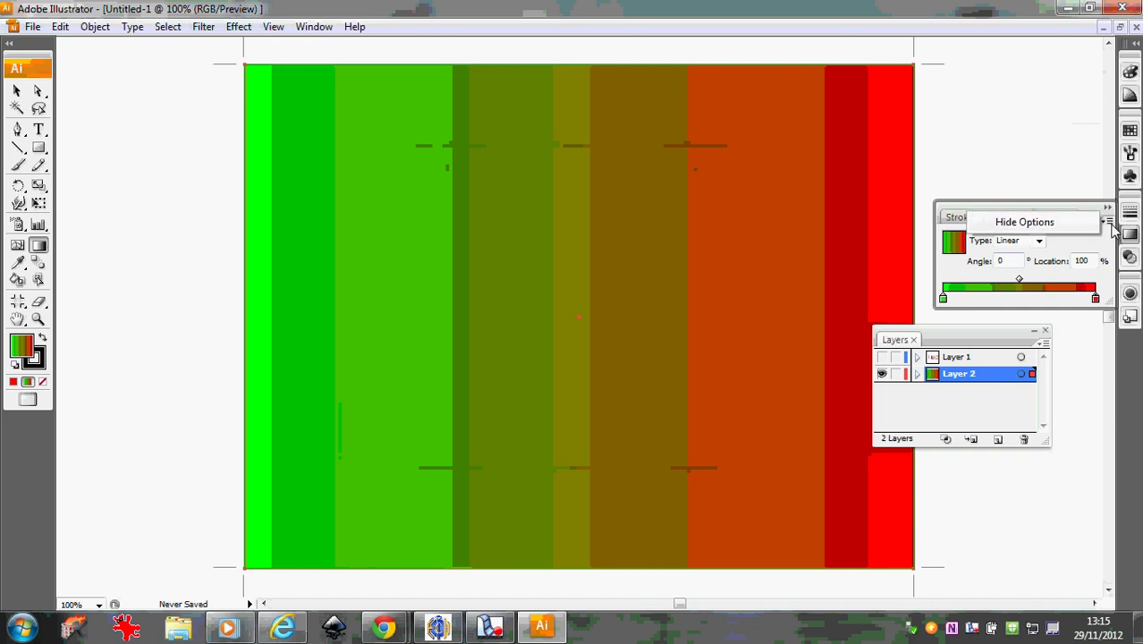
left_click(1011, 259)
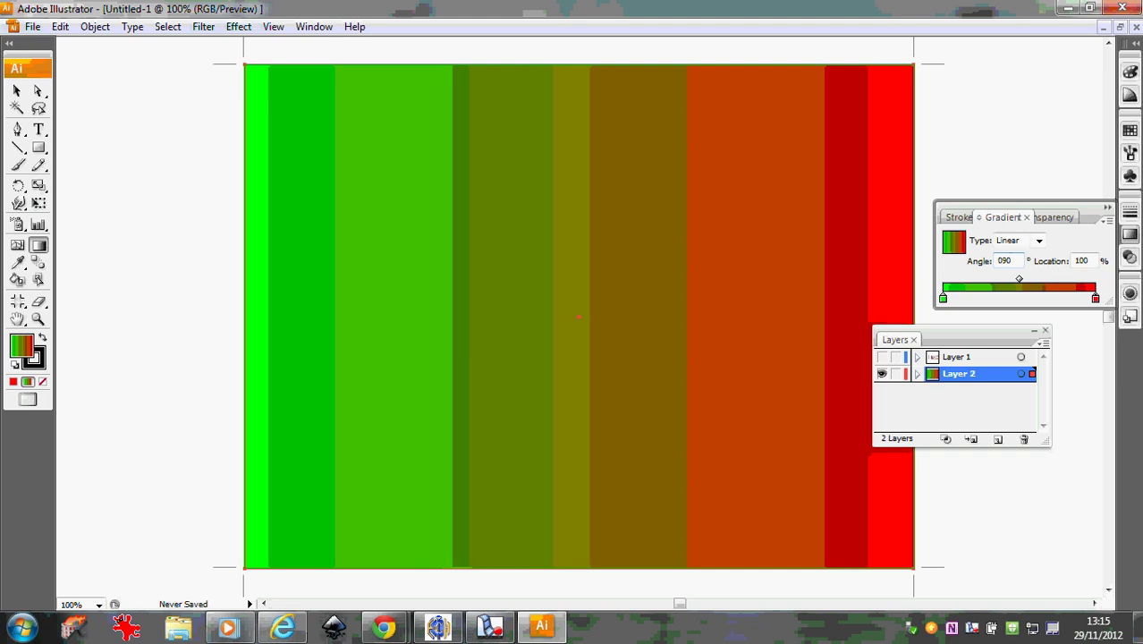
type("90")
key("Return")
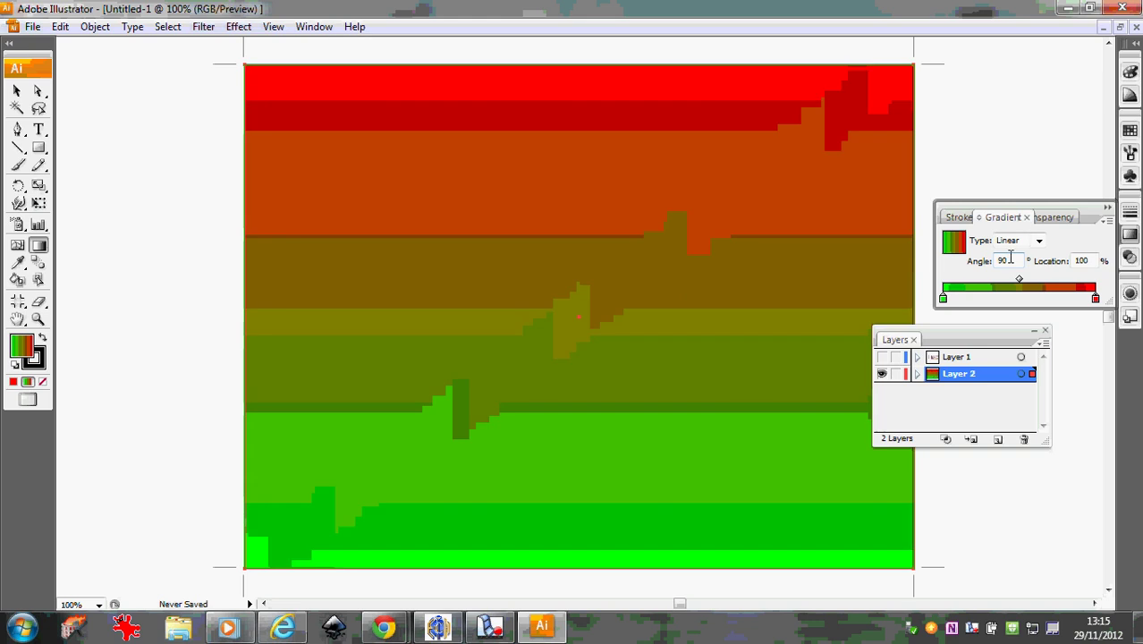
Show Layer 1 again and draw a short vertical line downwards from just below the leftmost banknote strip.
left_click(881, 358)
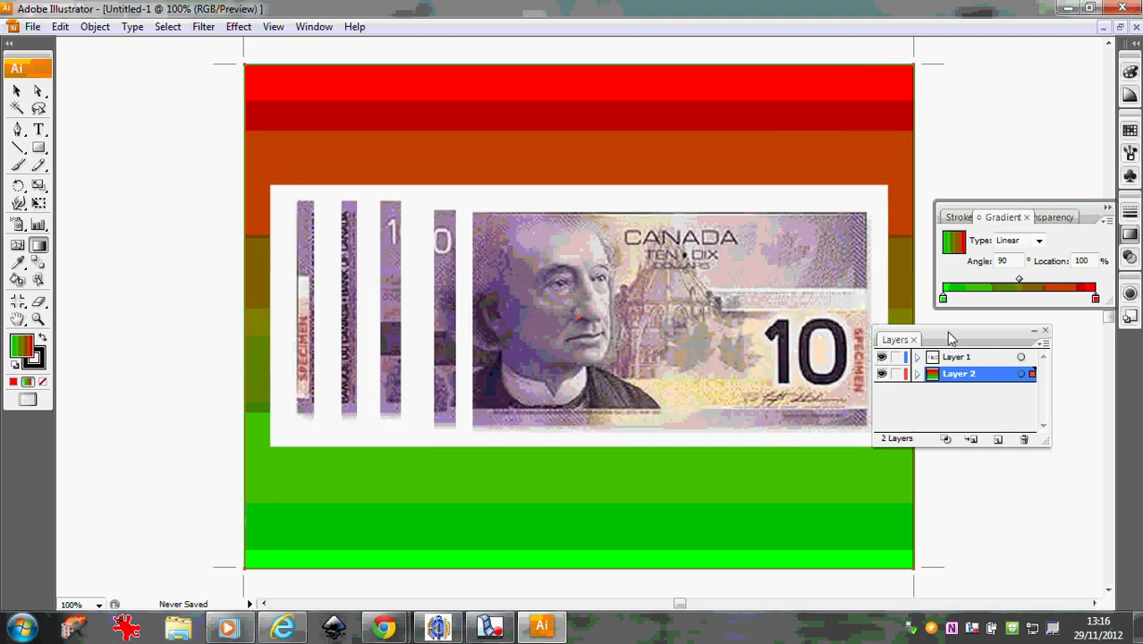
left_click_drag(948, 336, 1021, 362)
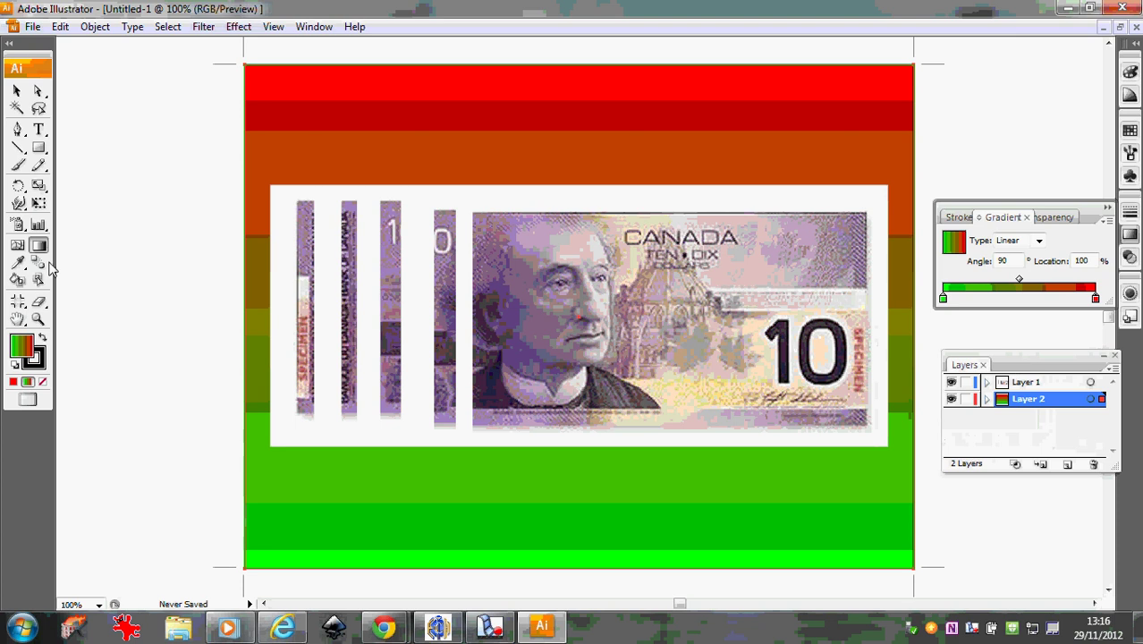
left_click(18, 147)
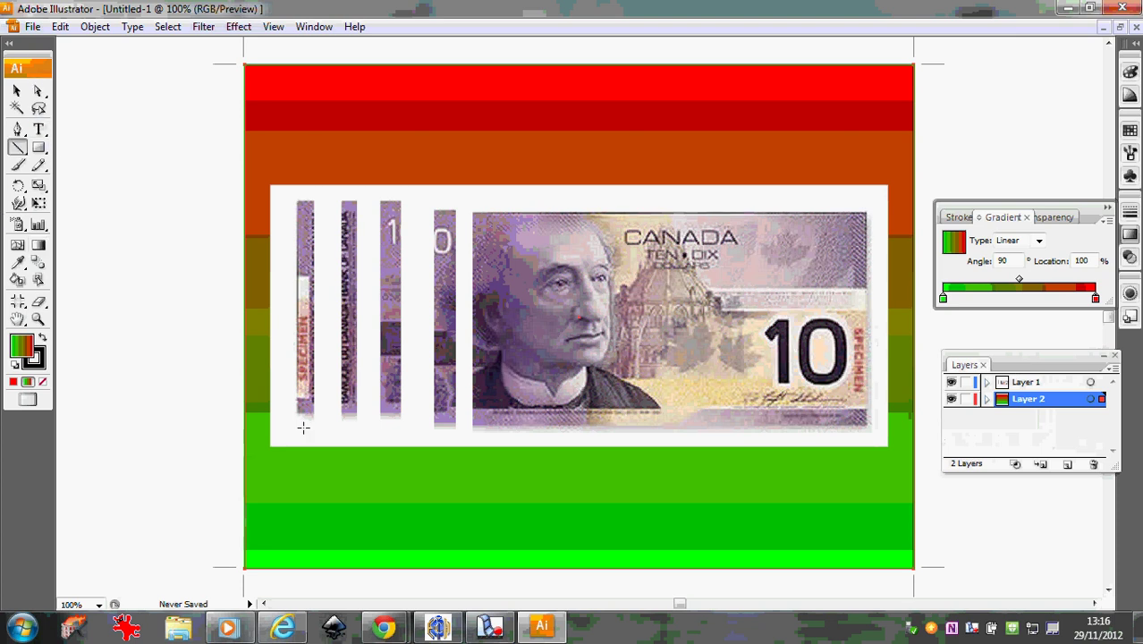
left_click_drag(304, 427, 303, 499)
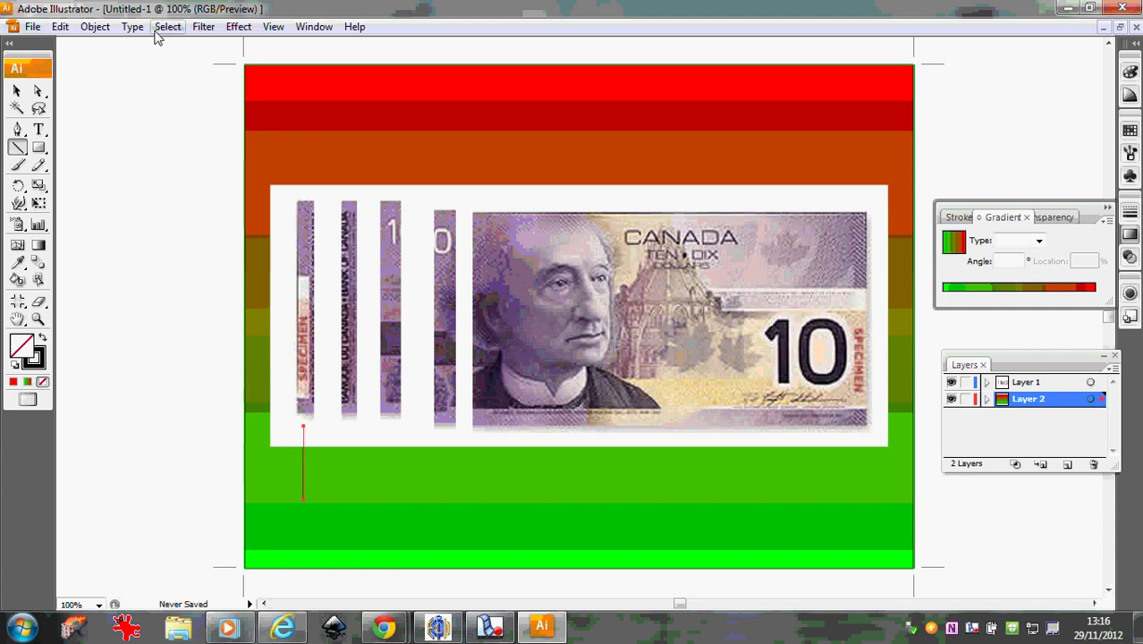
Set the new line's stroke weight to 3 pt.
left_click(321, 28)
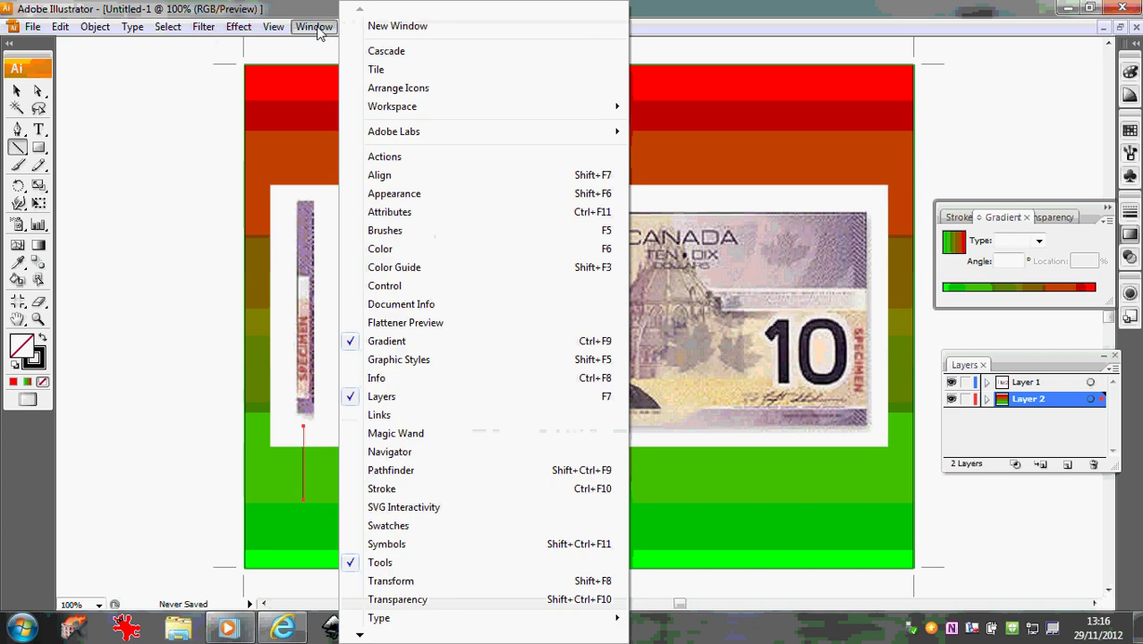
left_click(398, 487)
left_click(1049, 237)
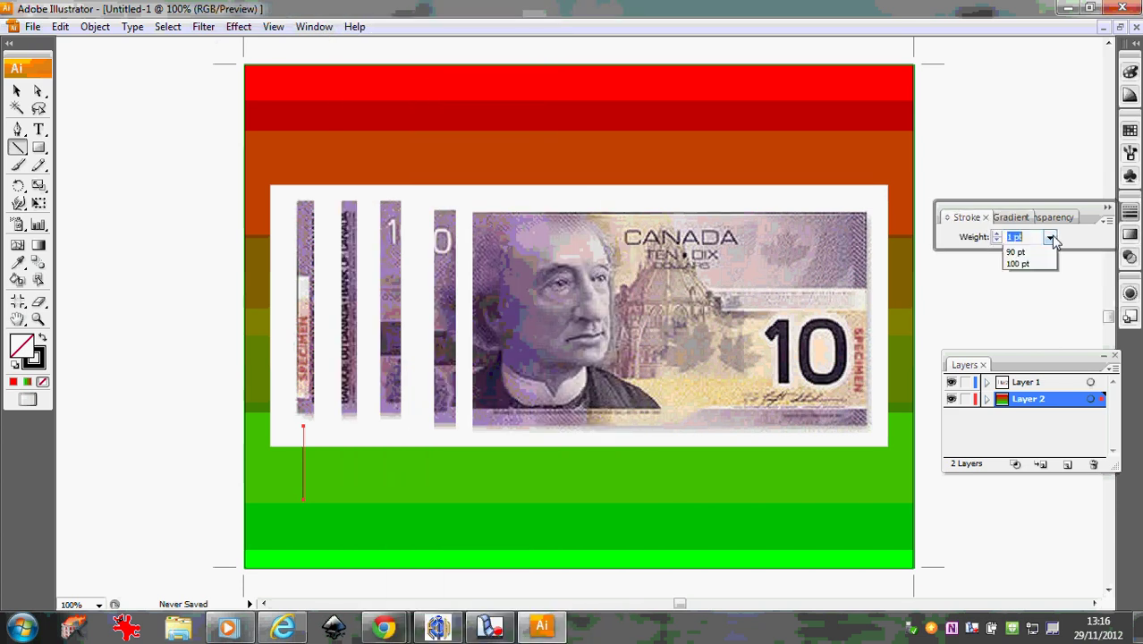
left_click(1023, 319)
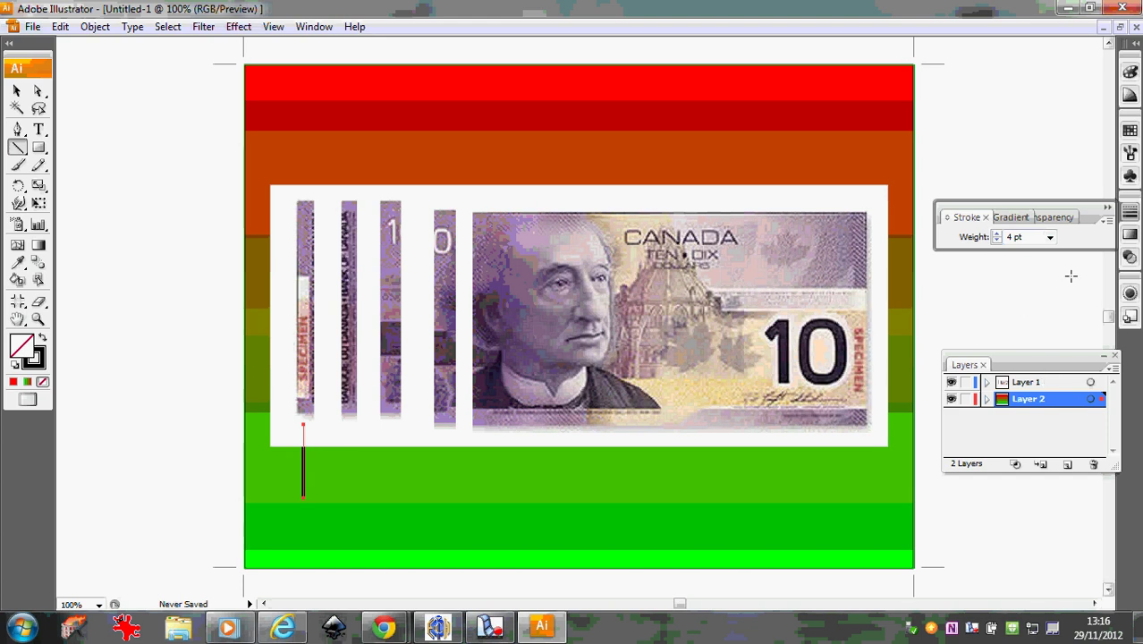
left_click(1050, 237)
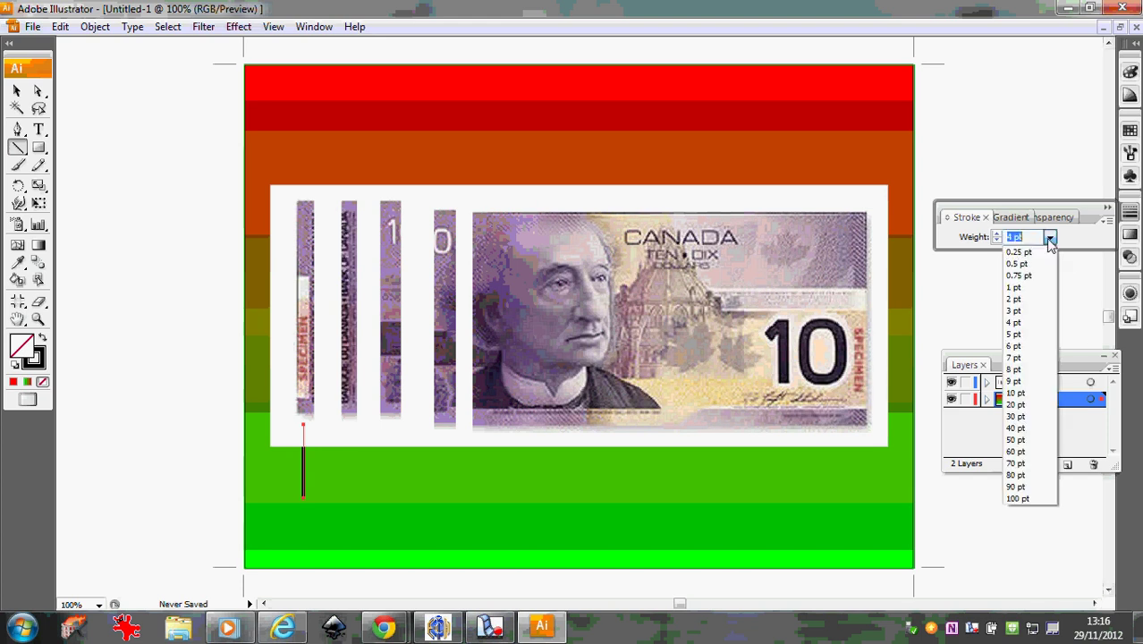
left_click(1016, 311)
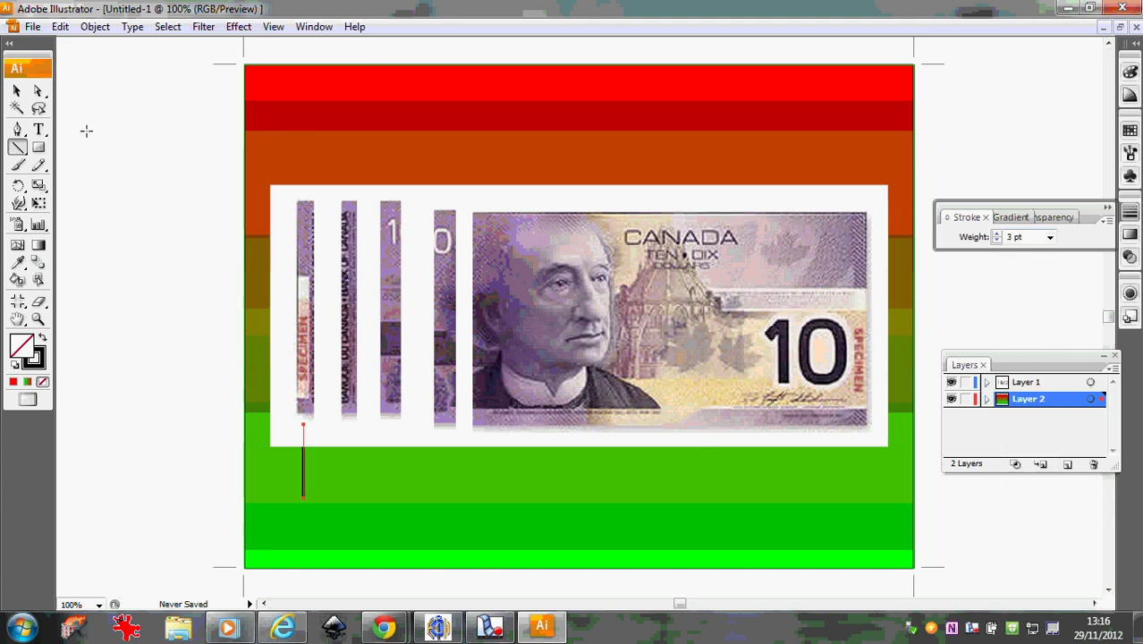
Apply the Add Arrowheads effect to the line with end arrowhead style 3 of 27 at 100% scale and no start arrowhead.
left_click(238, 26)
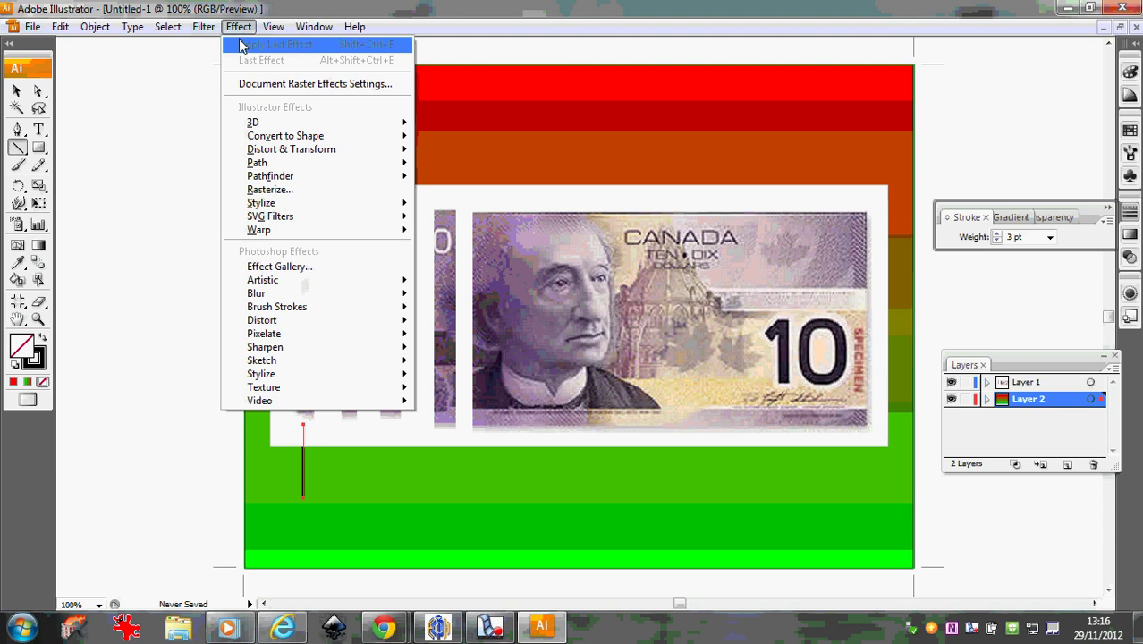
mouse_move(262, 204)
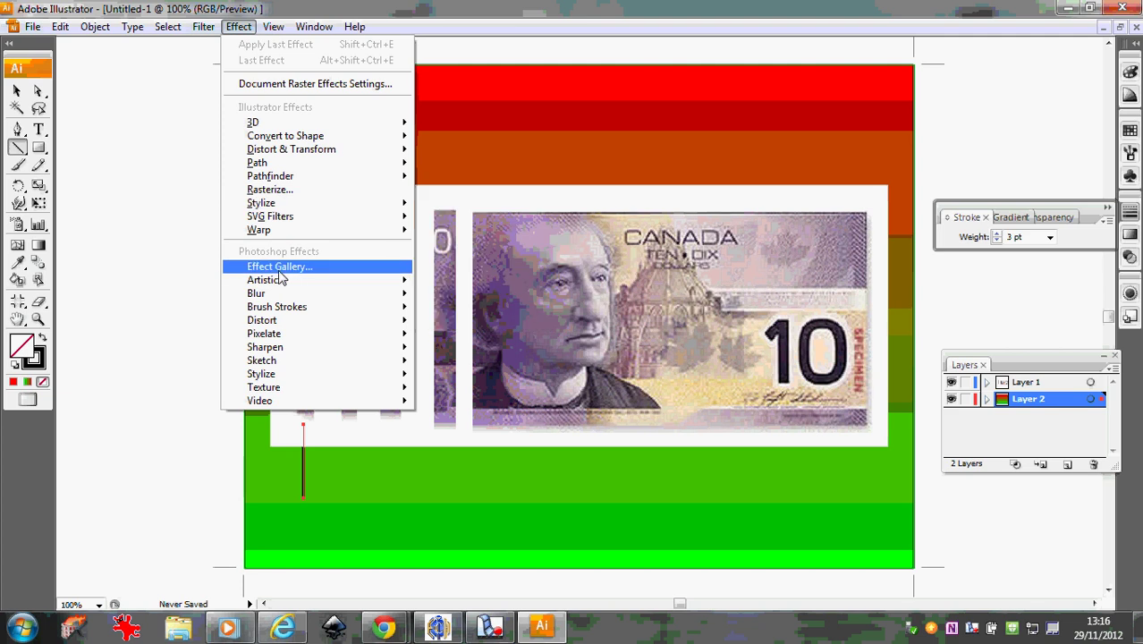
mouse_move(280, 281)
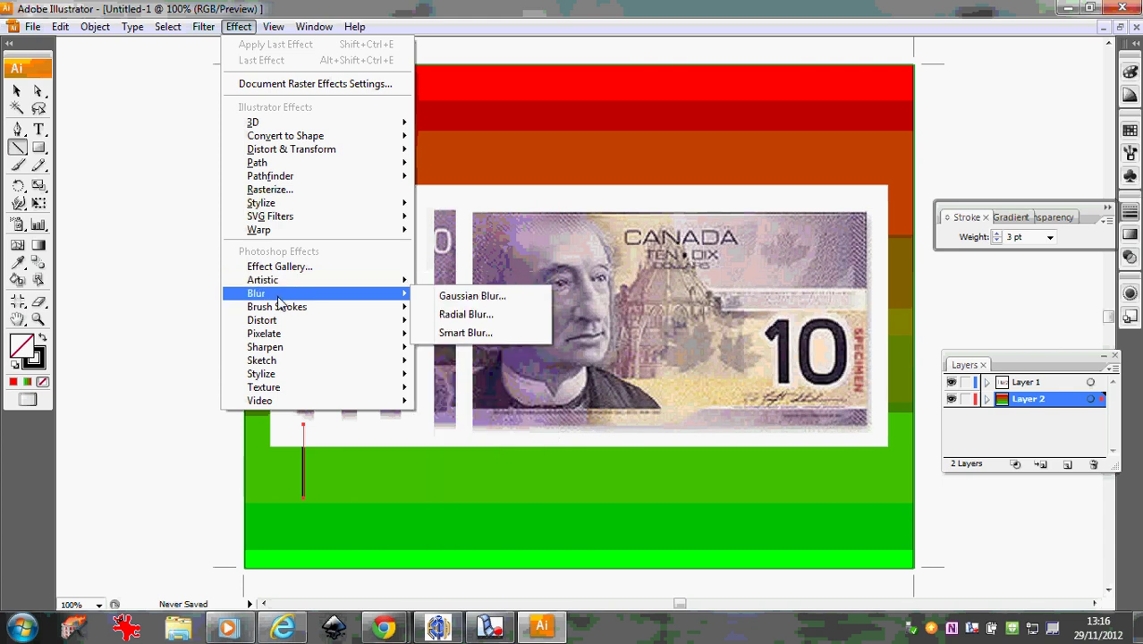
mouse_move(295, 209)
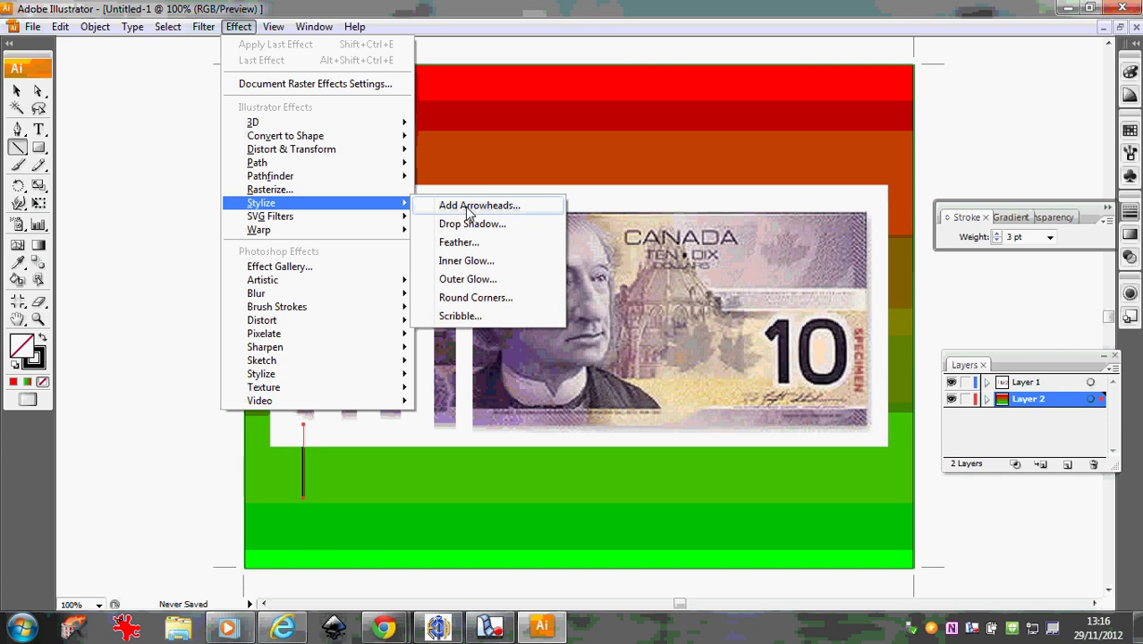
left_click(521, 208)
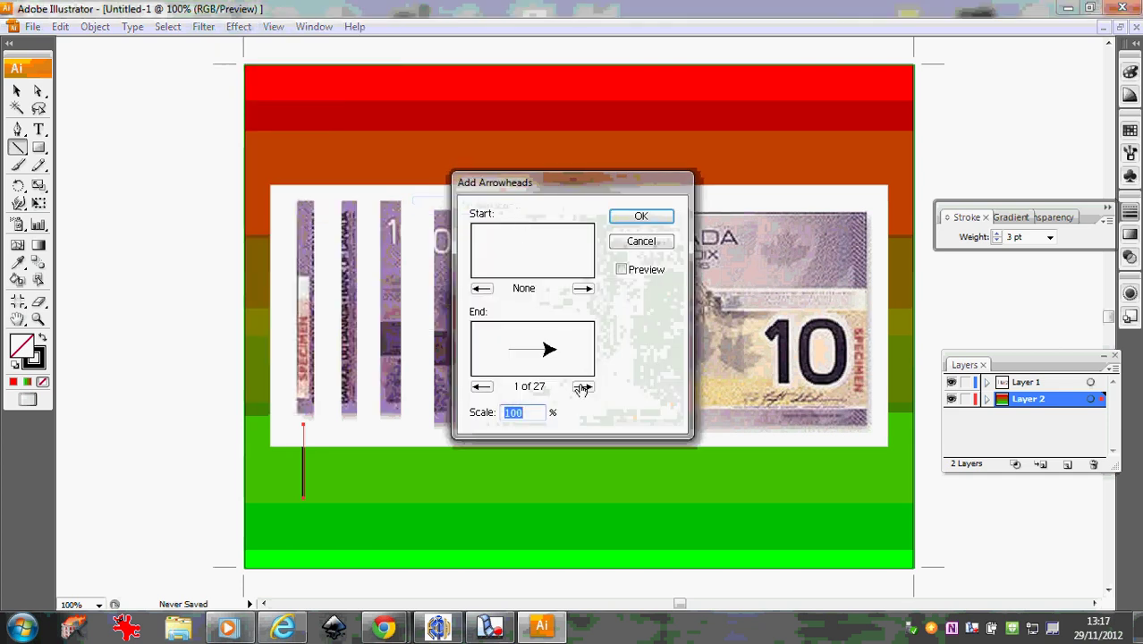
left_click(582, 388)
left_click(582, 388)
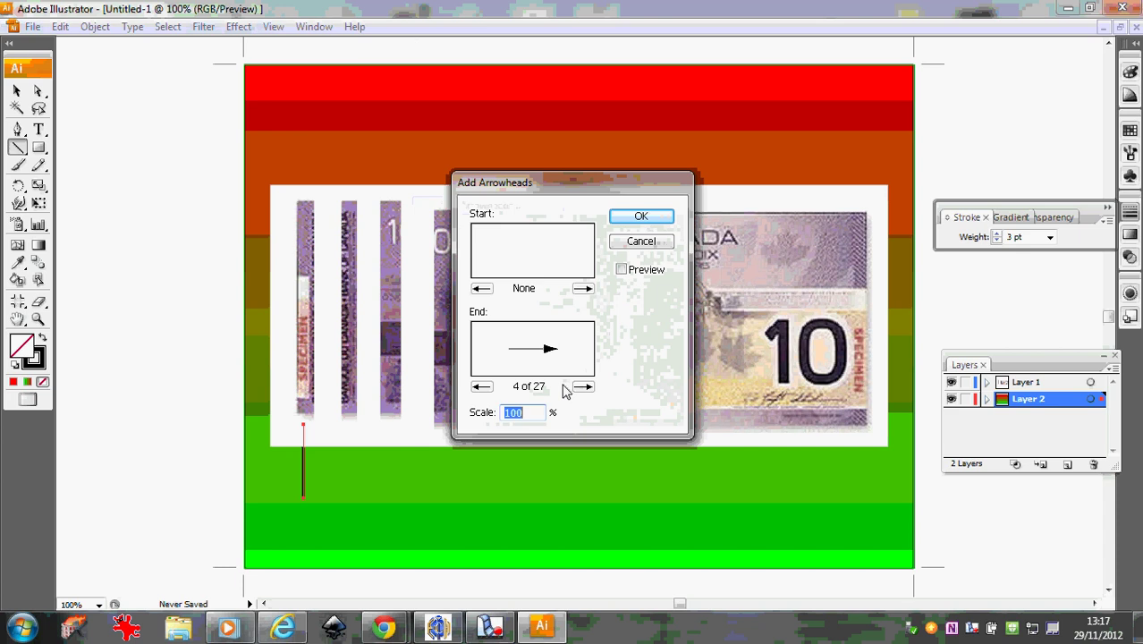
left_click(482, 386)
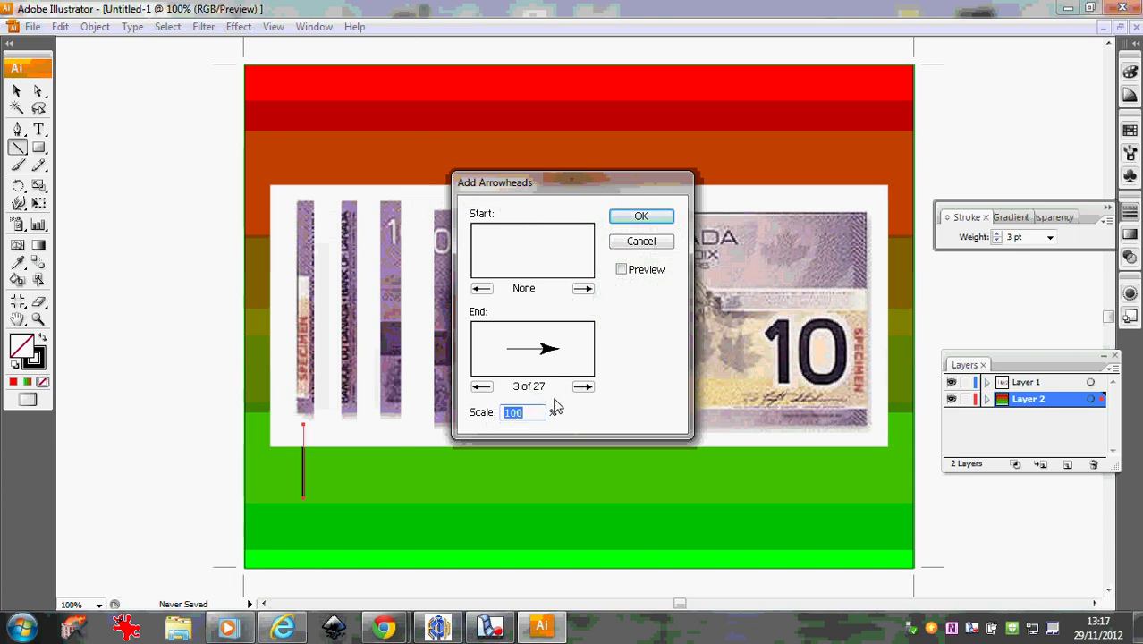
left_click(641, 218)
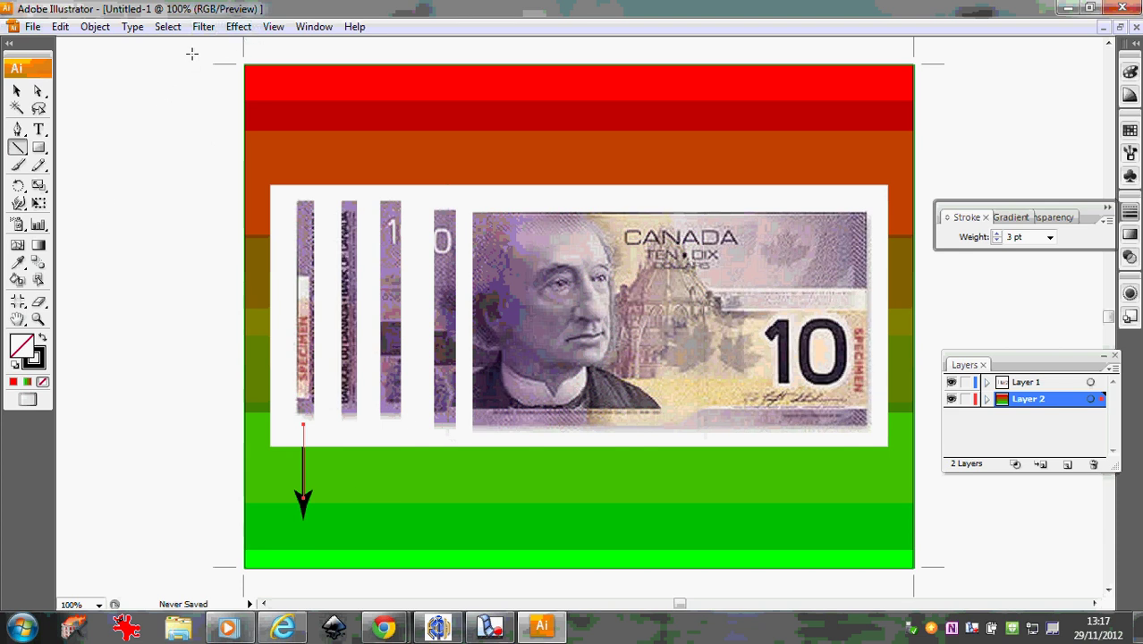
Reflect the arrow across the horizontal axis so it points up towards the first banknote strip.
left_click(107, 30)
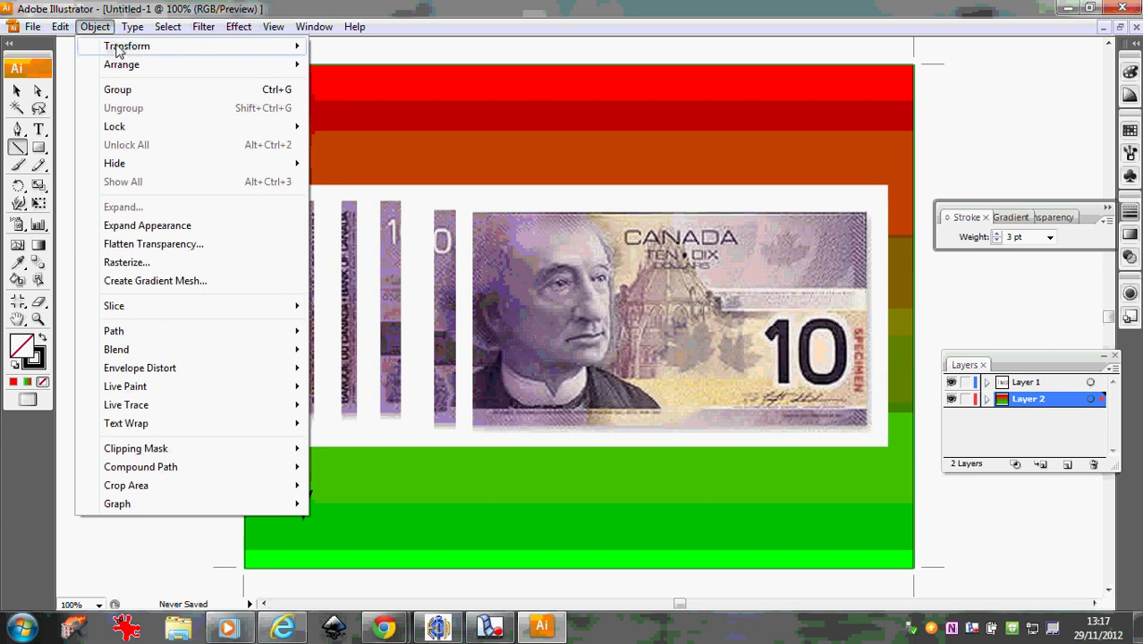
mouse_move(115, 46)
left_click(360, 109)
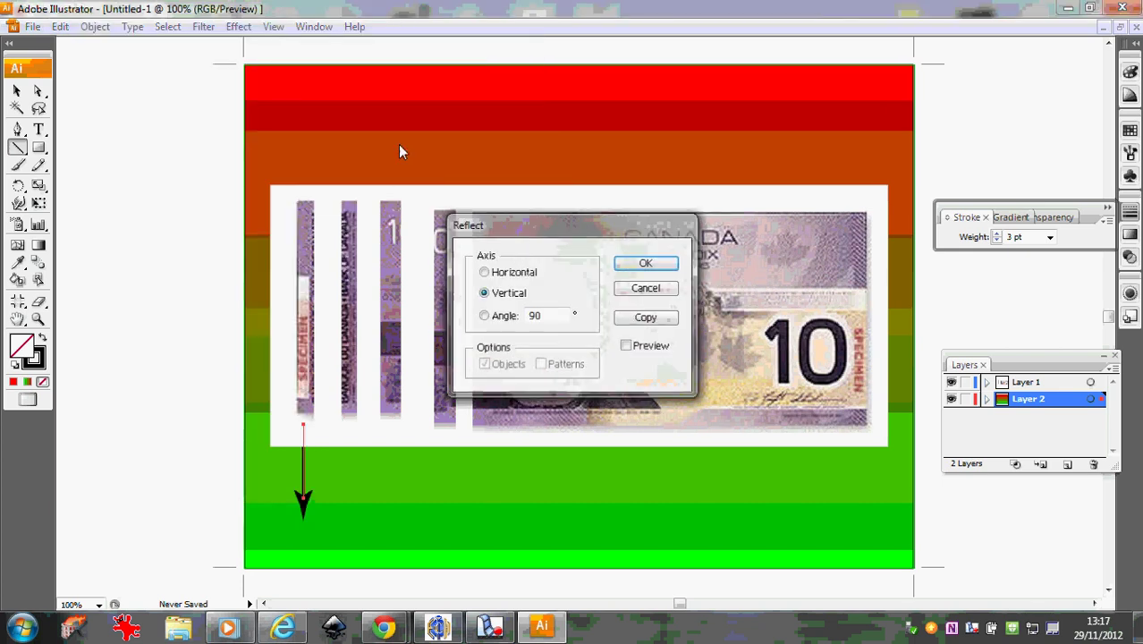
left_click(523, 271)
left_click(645, 264)
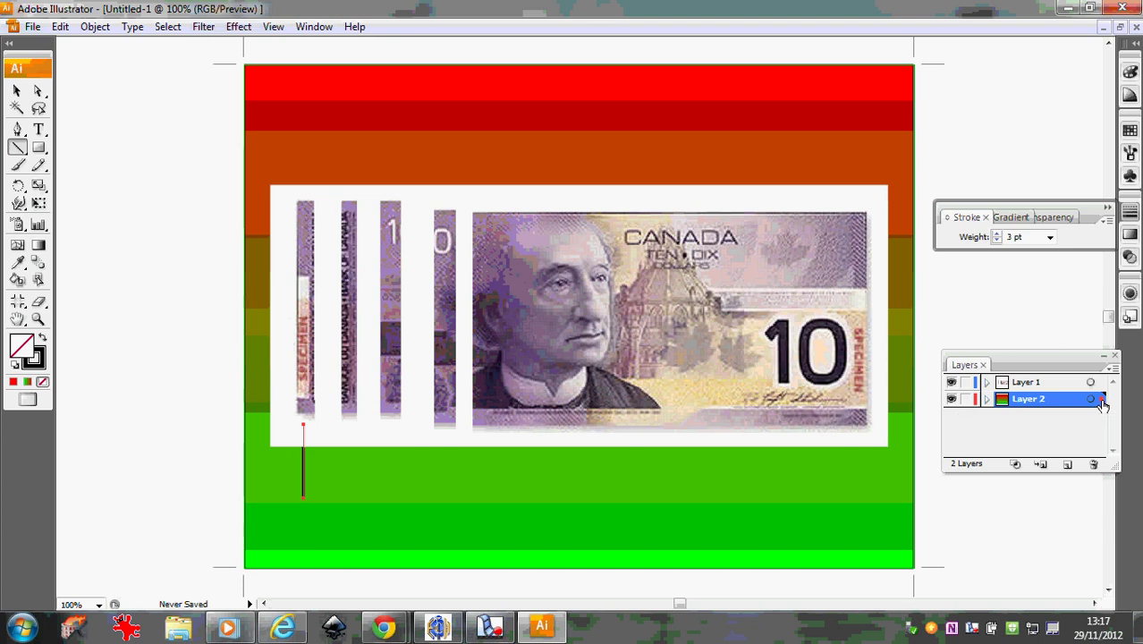
Move the arrow from Layer 2 to Layer 1 and nudge it down until its tip sits just below the first strip.
left_click_drag(1101, 399, 1091, 383)
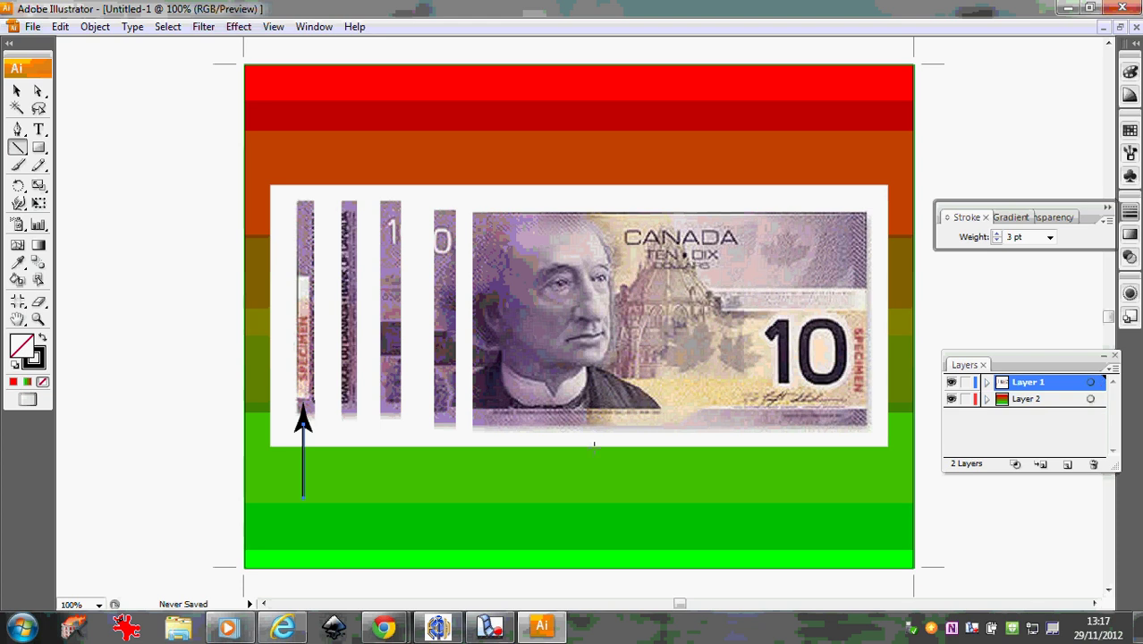
key("Down")
key("Down")
key("Down")
key("Down")
key("Down")
key("Down")
key("Down")
key("Down")
key("Down")
key("Down")
key("Down")
key("Down")
left_click(17, 90)
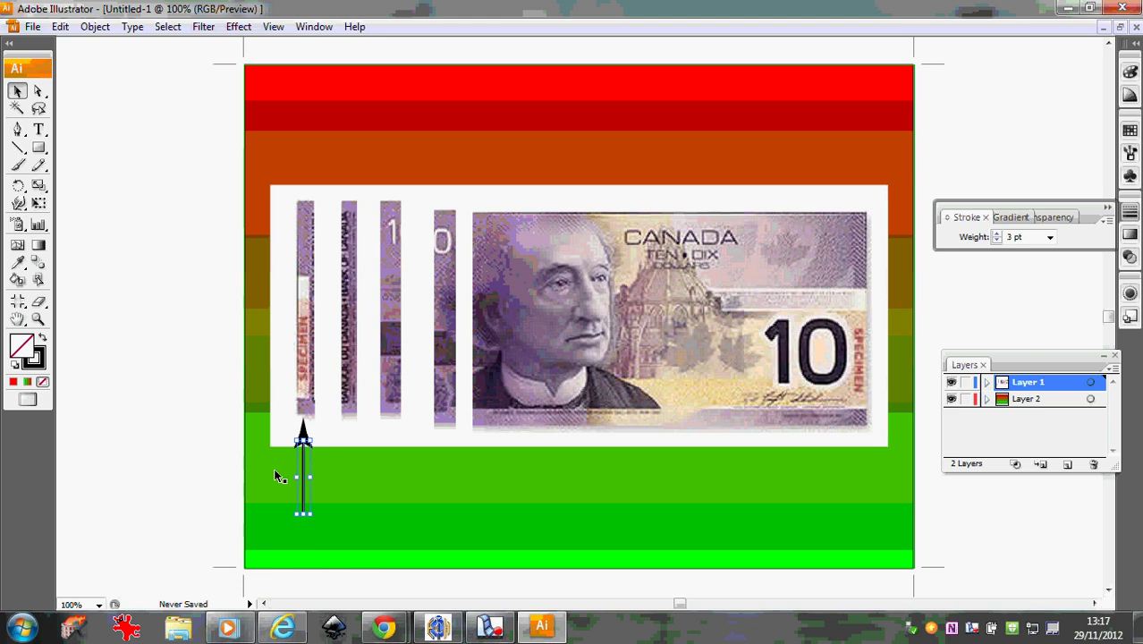
Copy the arrow, paste it in front, and nudge the copy sideways until it sits under the second banknote strip.
left_click(60, 27)
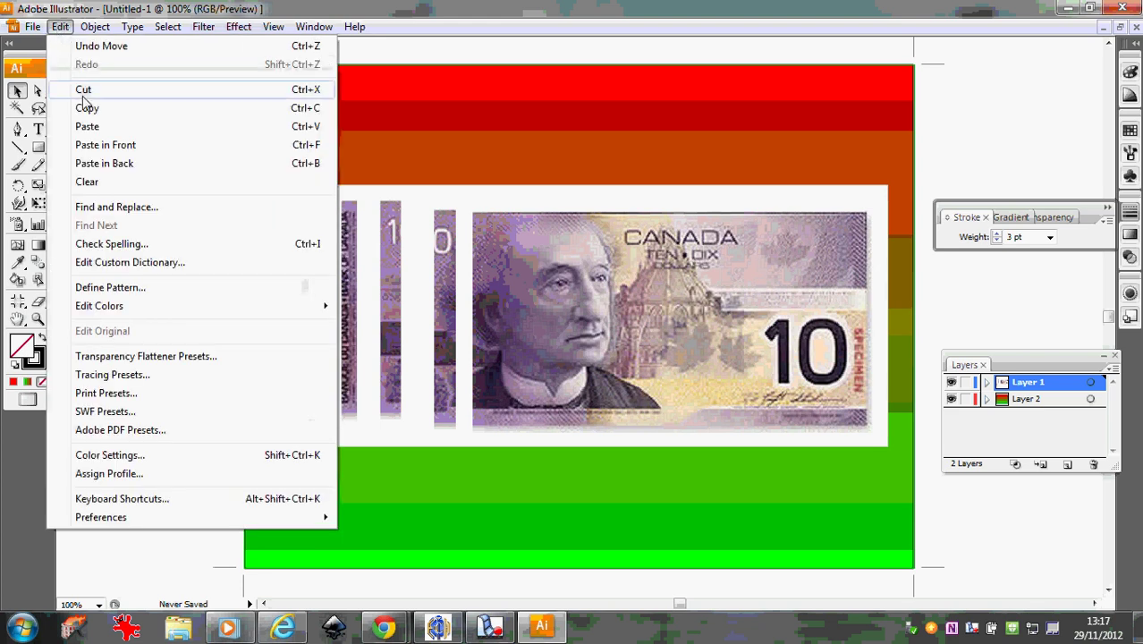
left_click(85, 112)
left_click(59, 27)
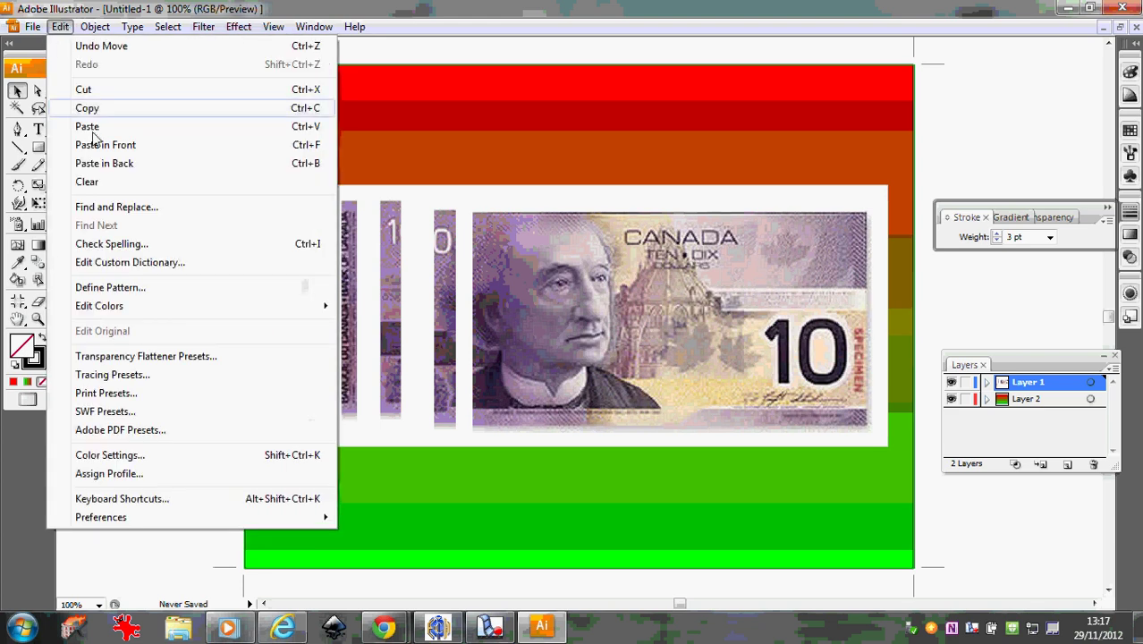
left_click(106, 147)
key("Right")
key("Right")
key("Right")
key("Right")
key("Right")
key("Right")
key("Right")
key("Right")
key("Right")
key("Right")
key("Right")
key("Right")
key("Right")
key("Right")
key("Right")
key("Right")
key("Right")
key("Right")
key("Right")
key("Right")
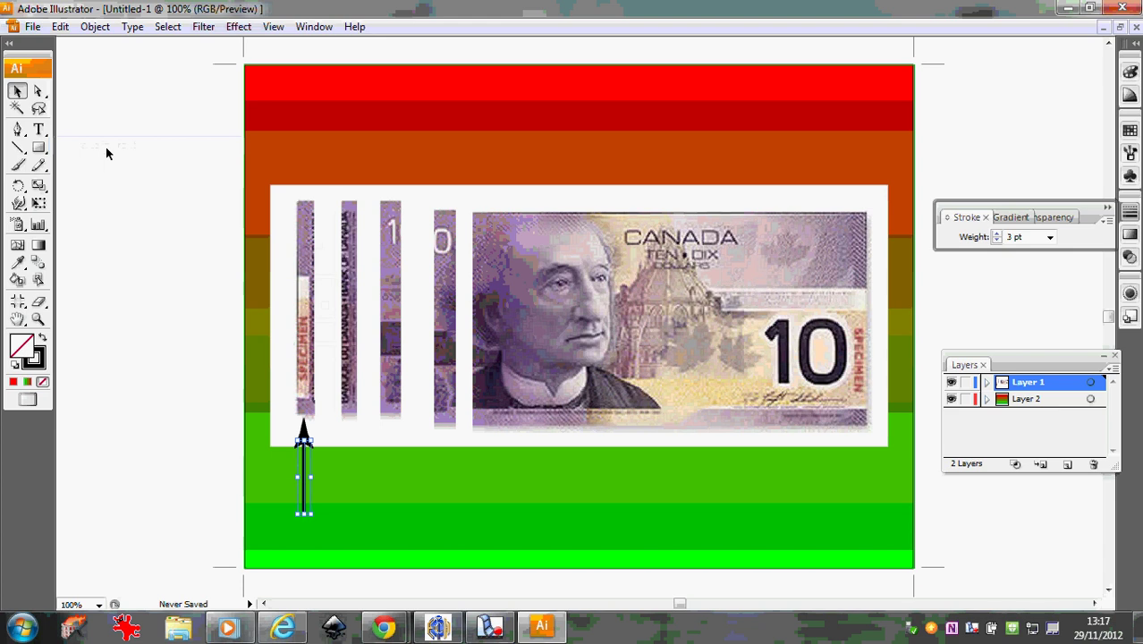
key("Right")
key("Right")
key("Right")
key("Right")
key("Right")
key("Right")
key("Right")
key("Right")
key("Right")
key("Right")
key("Right")
key("Right")
key("Right")
key("Right")
key("Right")
key("Right")
key("Right")
key("Right")
key("Right")
key("Right")
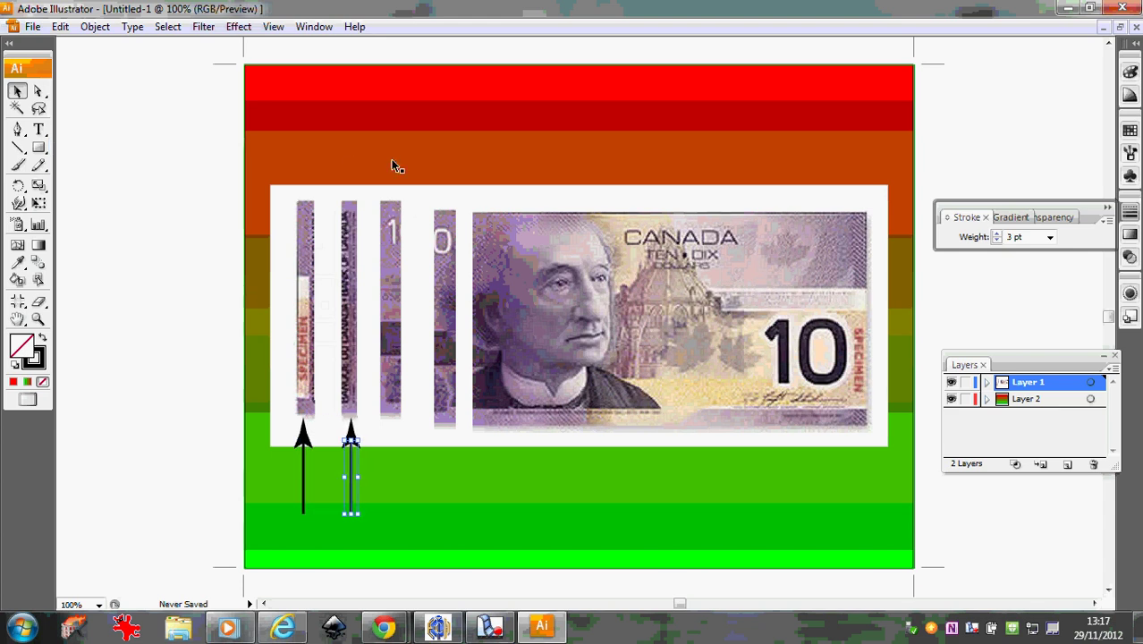
Copy the second arrow, paste it in front, and nudge the copy up until its tip overlaps the second strip.
left_click(60, 26)
left_click(89, 108)
left_click(60, 26)
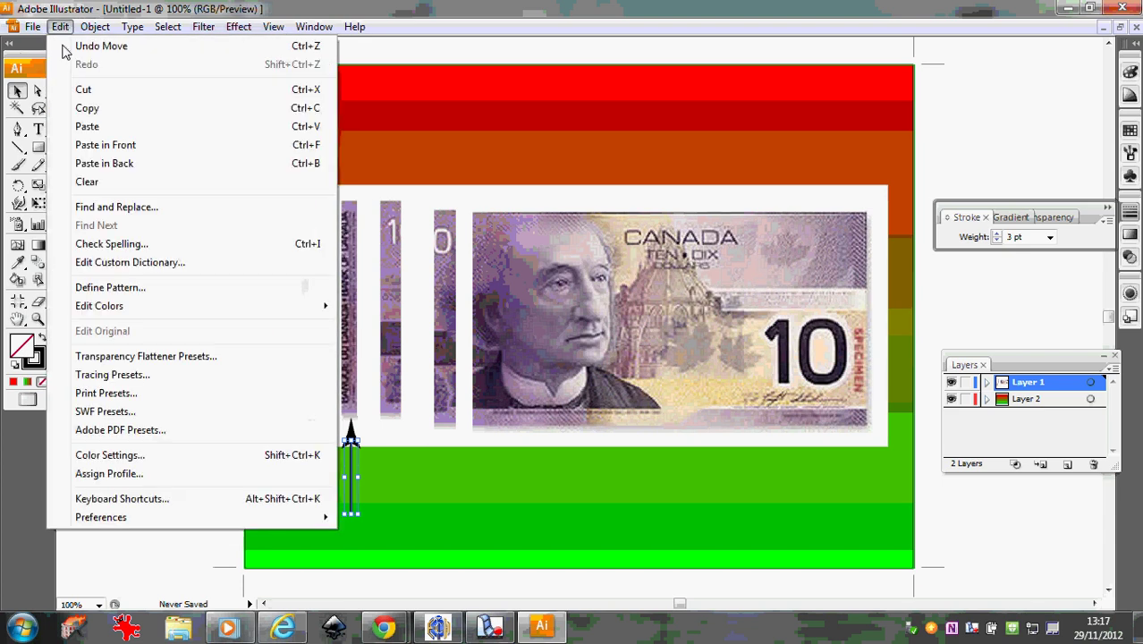
left_click(107, 146)
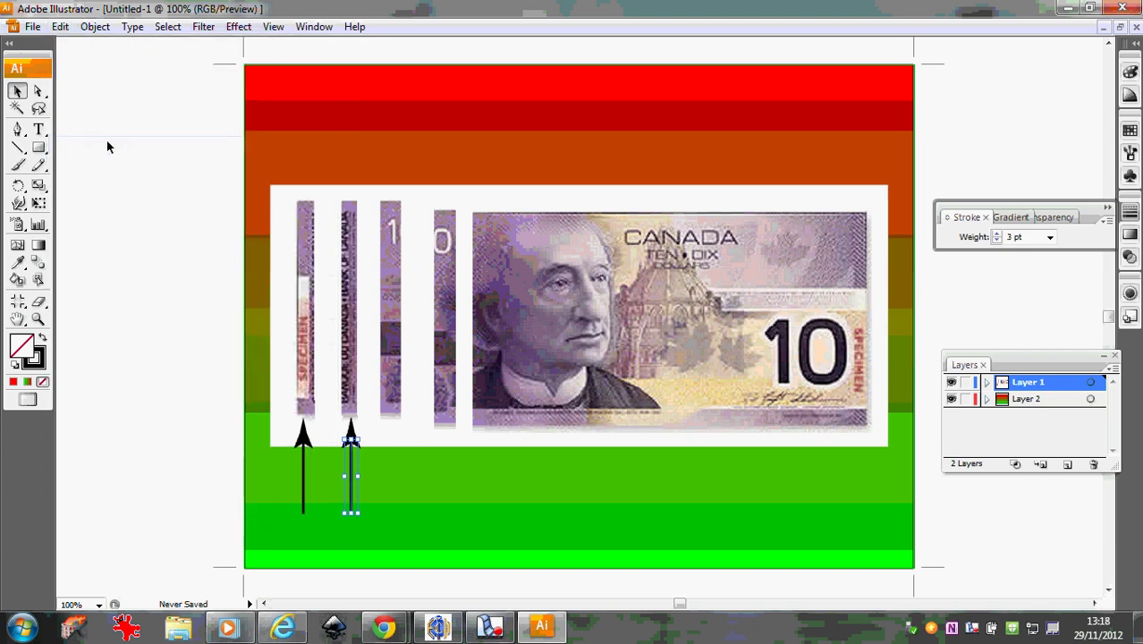
key("Up")
key("Up")
key("Up")
key("Up")
key("Up")
key("Up")
key("Up")
key("Up")
key("Up")
key("Up")
key("Up")
key("Up")
key("Up")
key("Up")
key("Up")
key("Up")
key("Up")
key("Up")
key("Up")
key("Up")
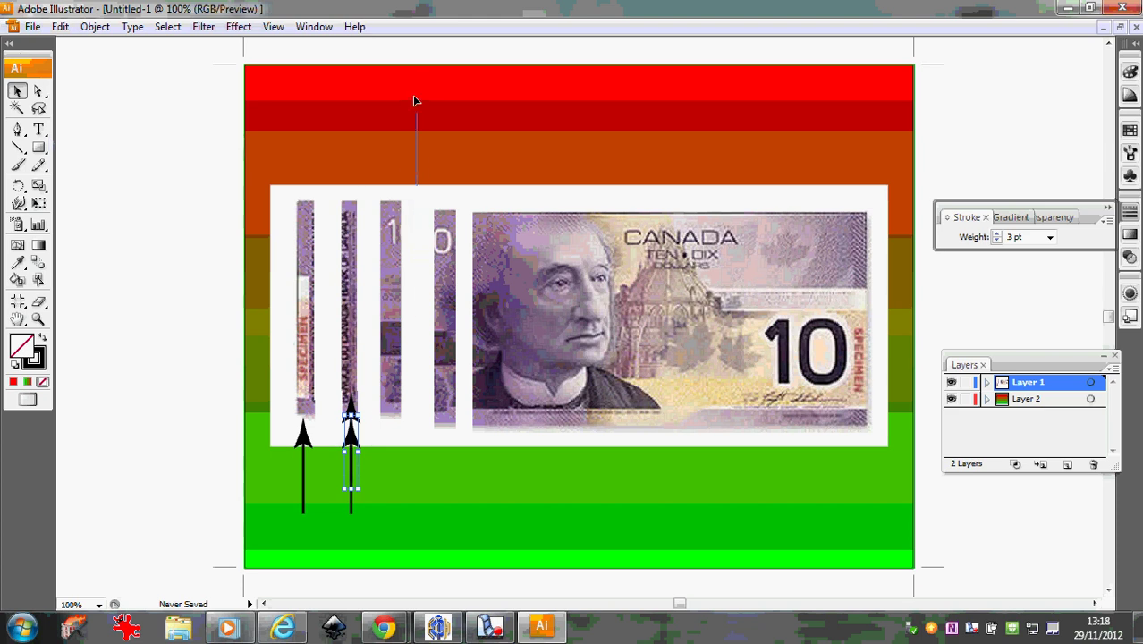
Move the third arrow above the banknote near the third and fourth strips and reflect it across the horizontal axis to point down.
left_click_drag(414, 100, 415, 99)
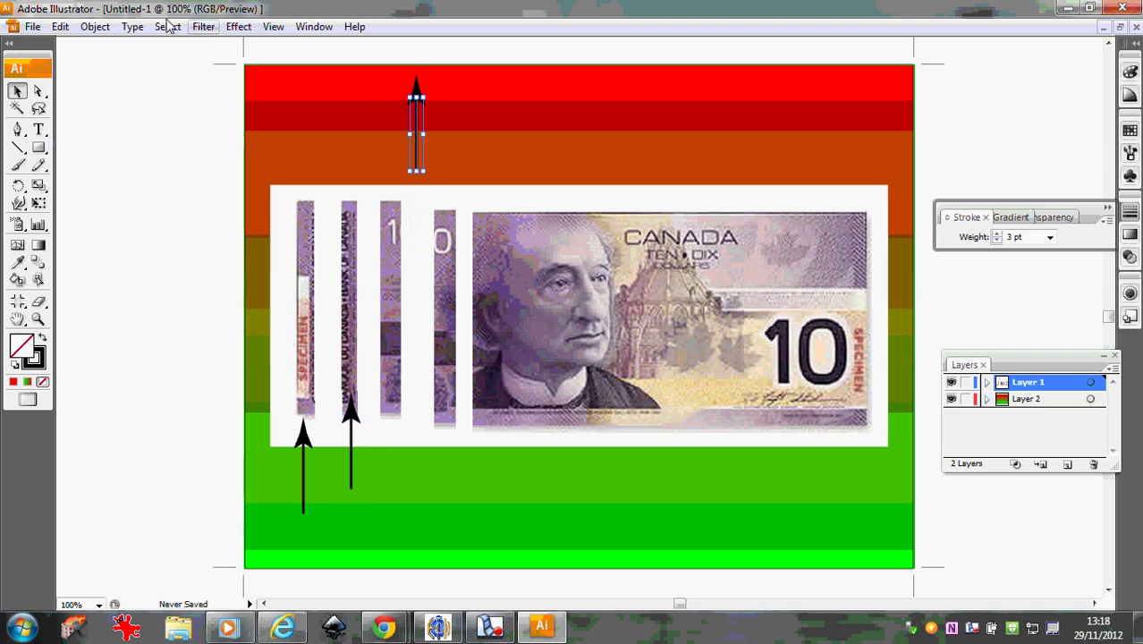
left_click(95, 26)
mouse_move(126, 47)
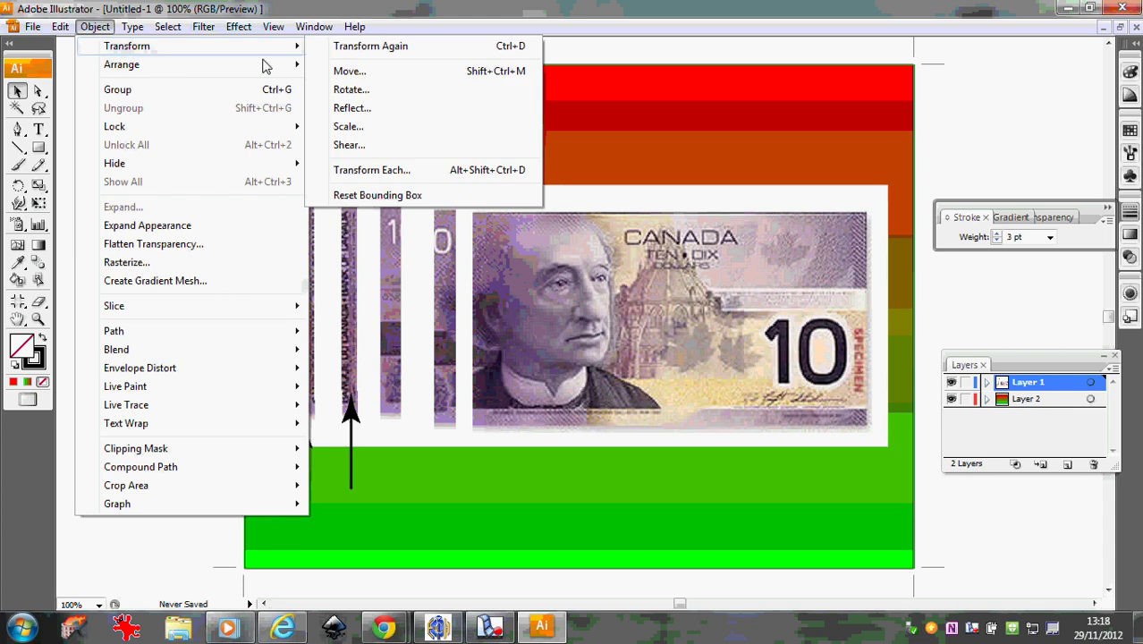
left_click(358, 108)
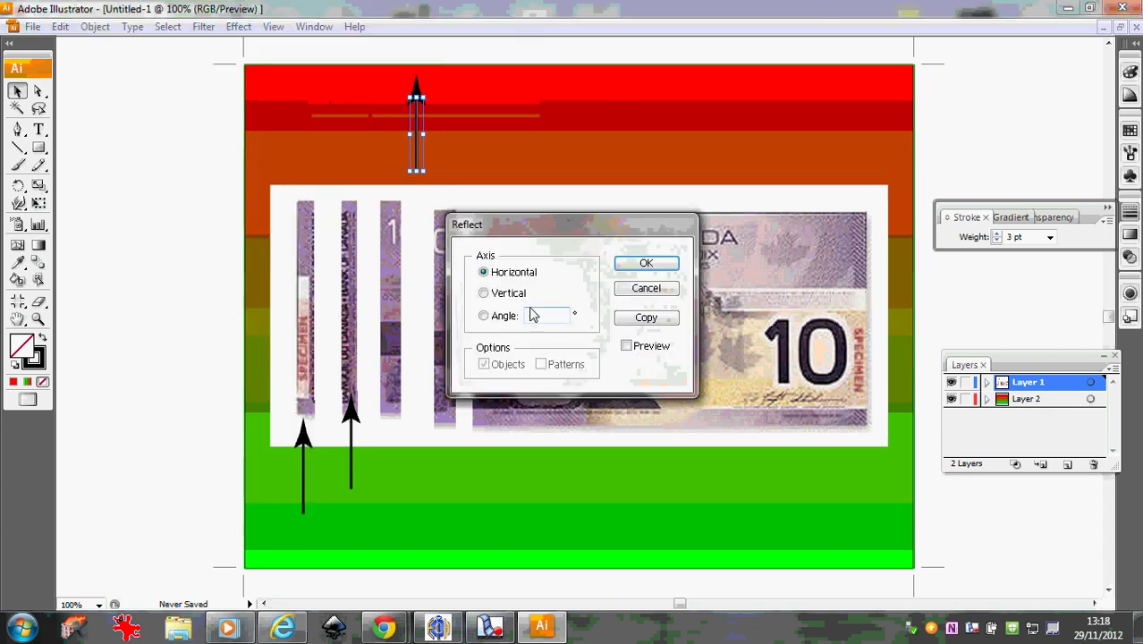
left_click(646, 262)
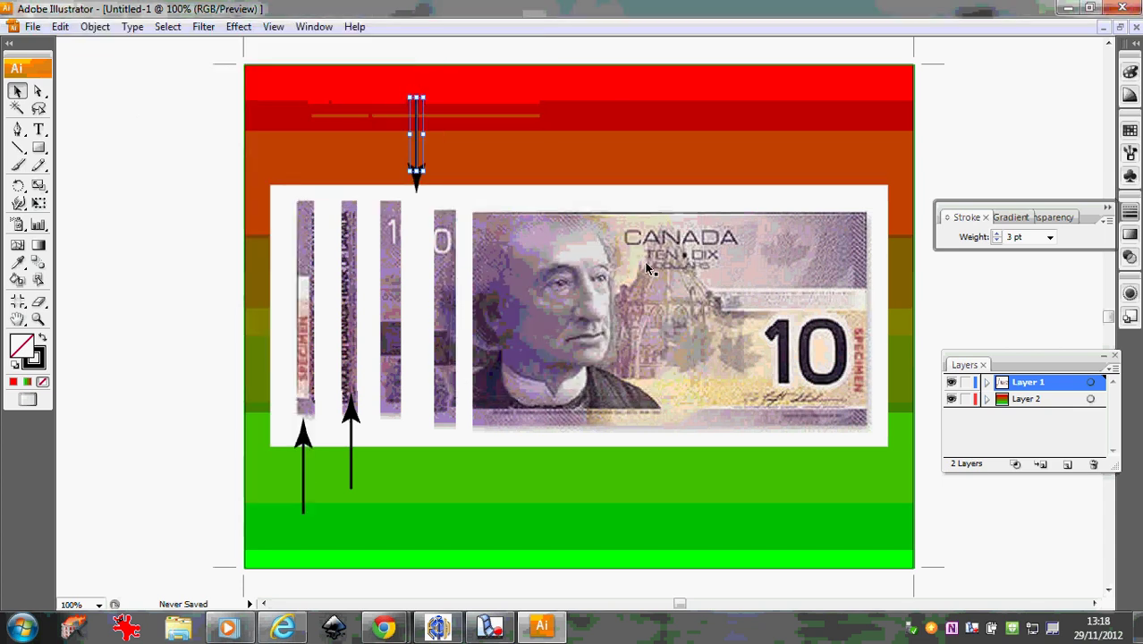
left_click(490, 528)
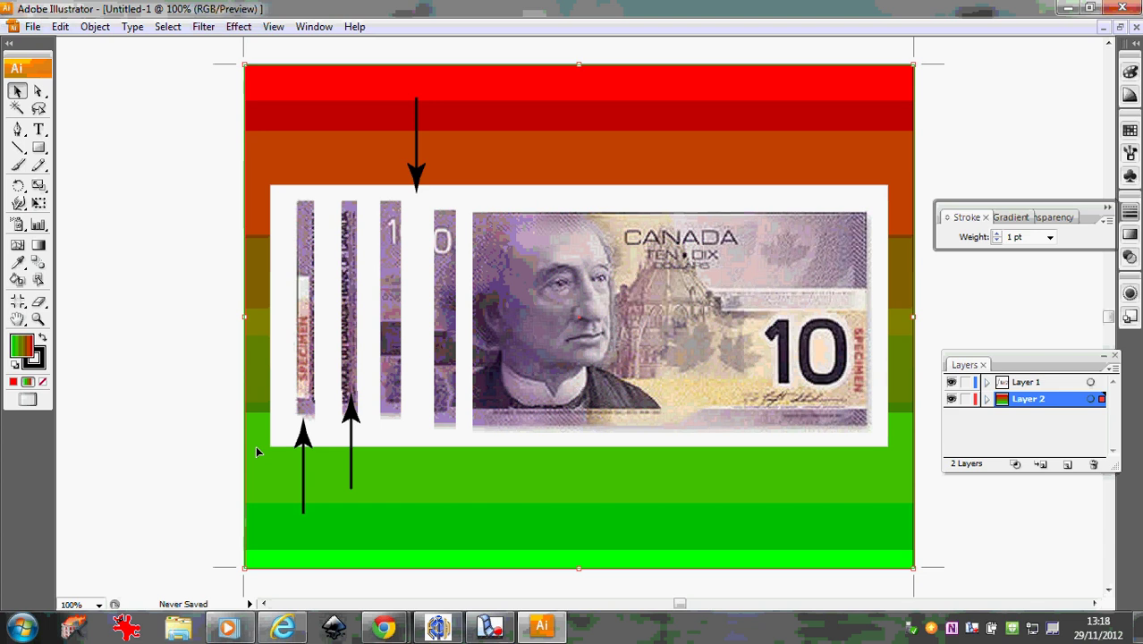
Add the text label "Defence 8%" just beside the tail of the arrow under the second banknote strip.
left_click(38, 128)
left_click(365, 497)
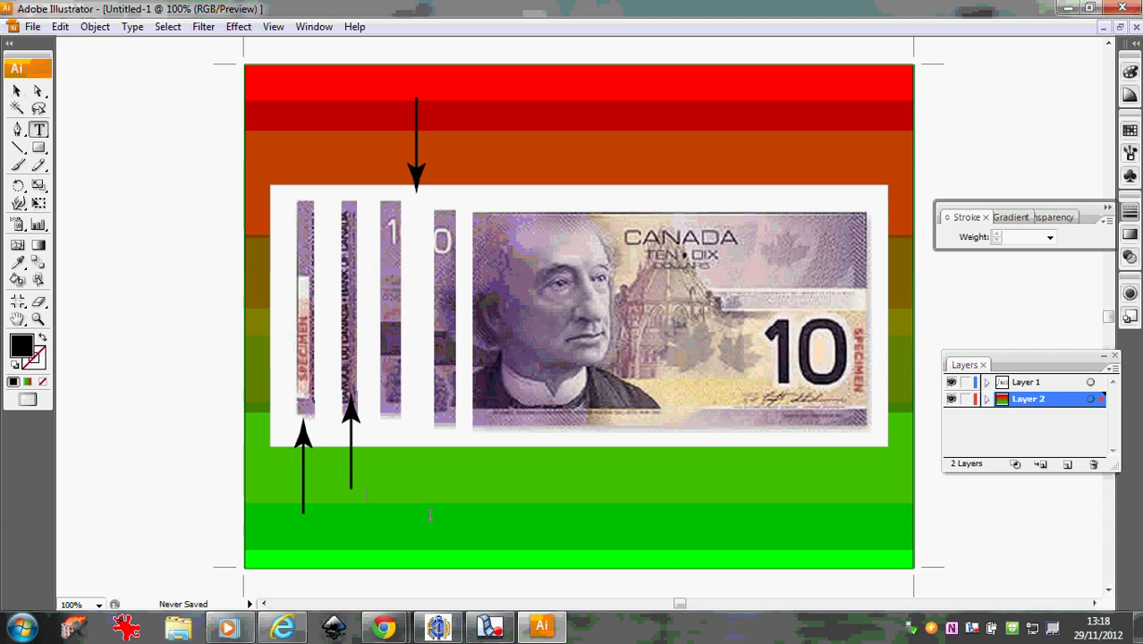
type("Defence 8%")
Select the whole "Defence 8%" label text and increase its font size.
key("shift+Left")
key("shift+Left")
key("shift+Left")
key("shift+Left")
key("shift+Left")
key("shift+Left")
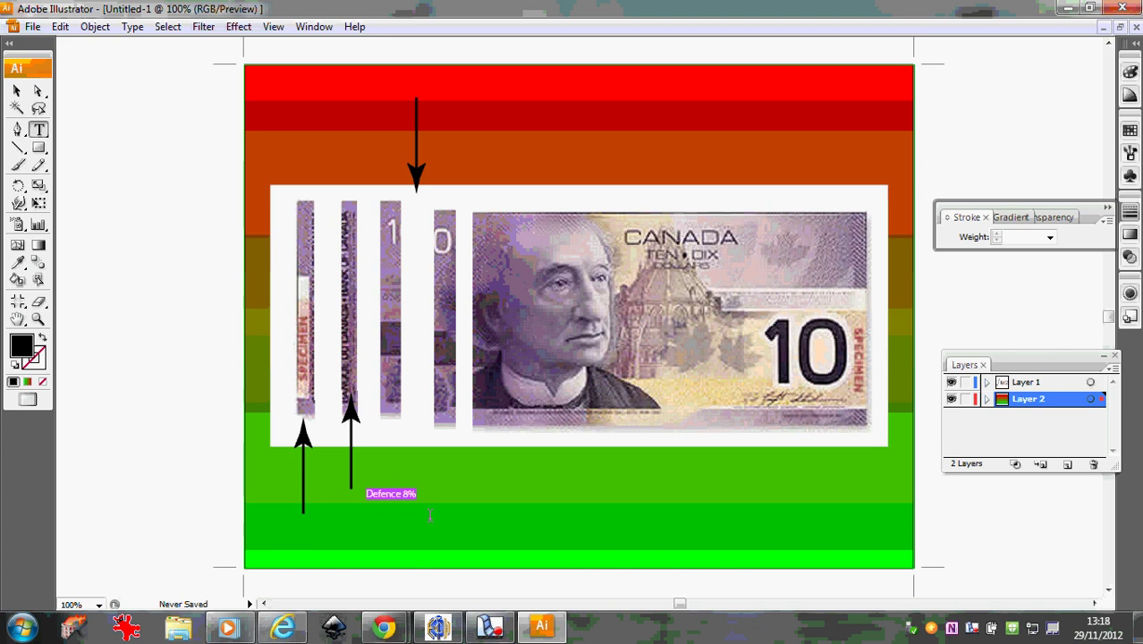
left_click(130, 27)
mouse_move(163, 49)
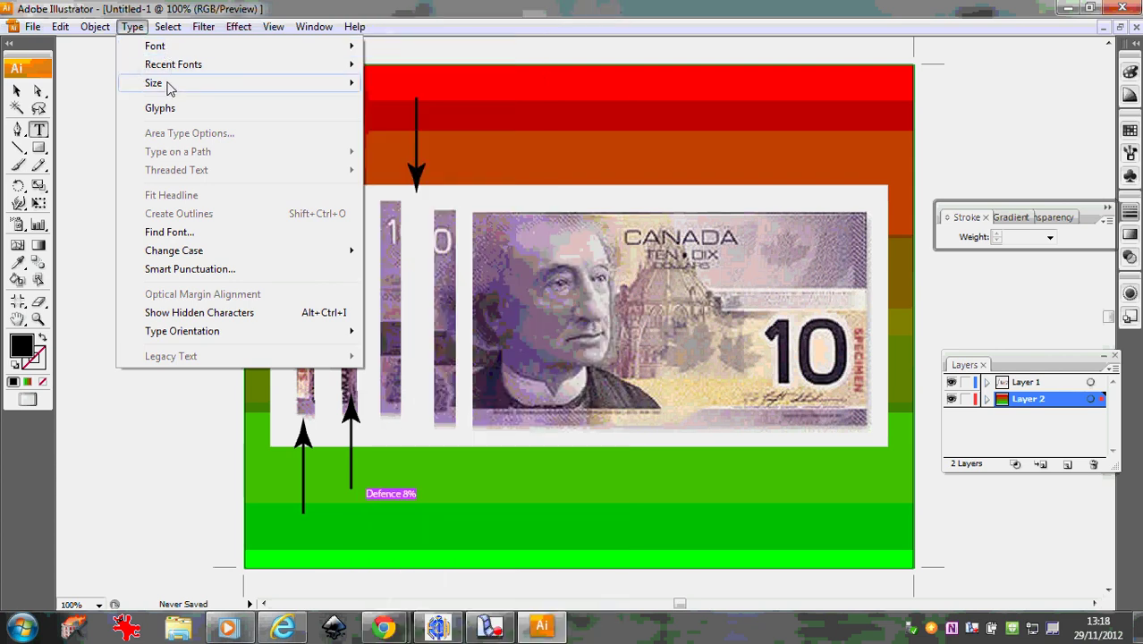
mouse_move(161, 82)
left_click(399, 294)
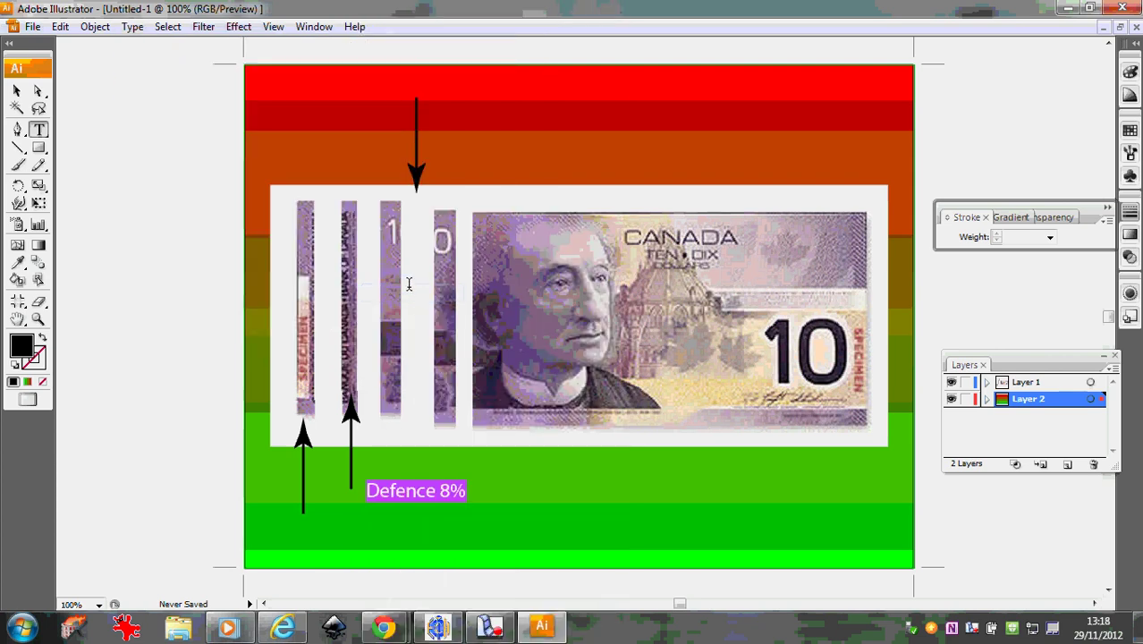
left_click(131, 27)
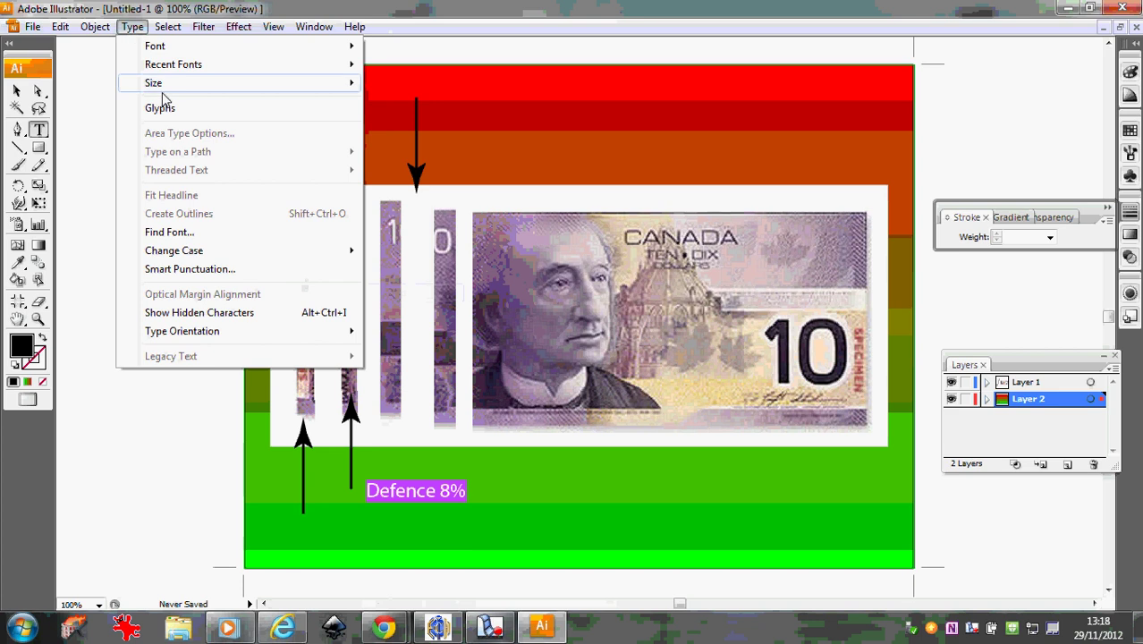
mouse_move(153, 82)
Set the "Defence 8%" label's fill to red with RGB 232, 0, 0 and make its stroke the active colour attribute.
left_click(25, 345)
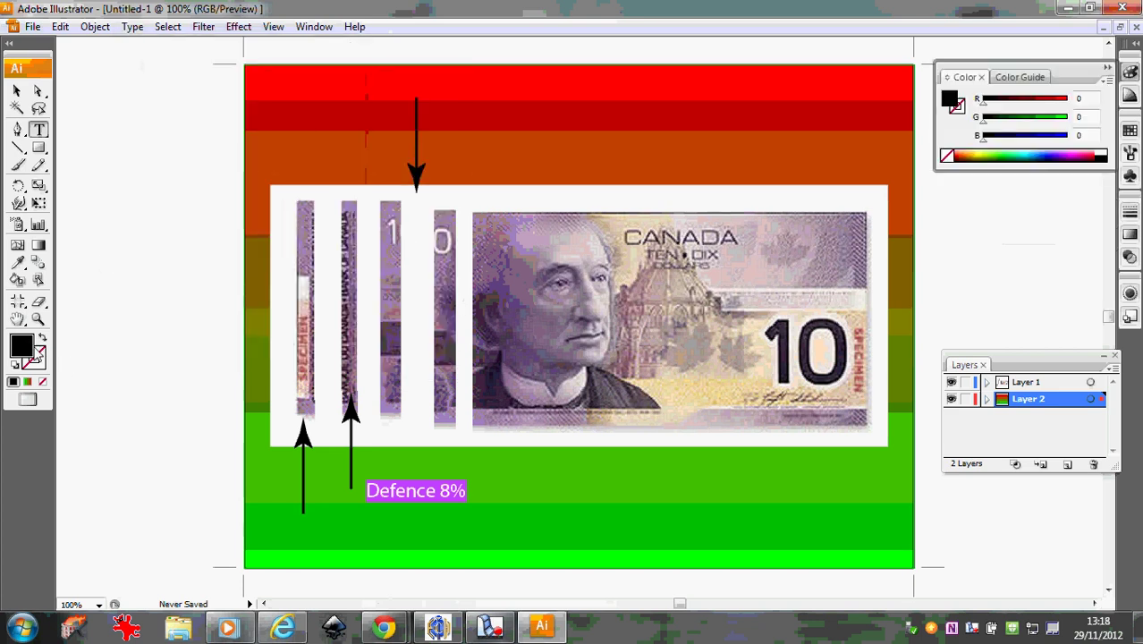
double_click(33, 353)
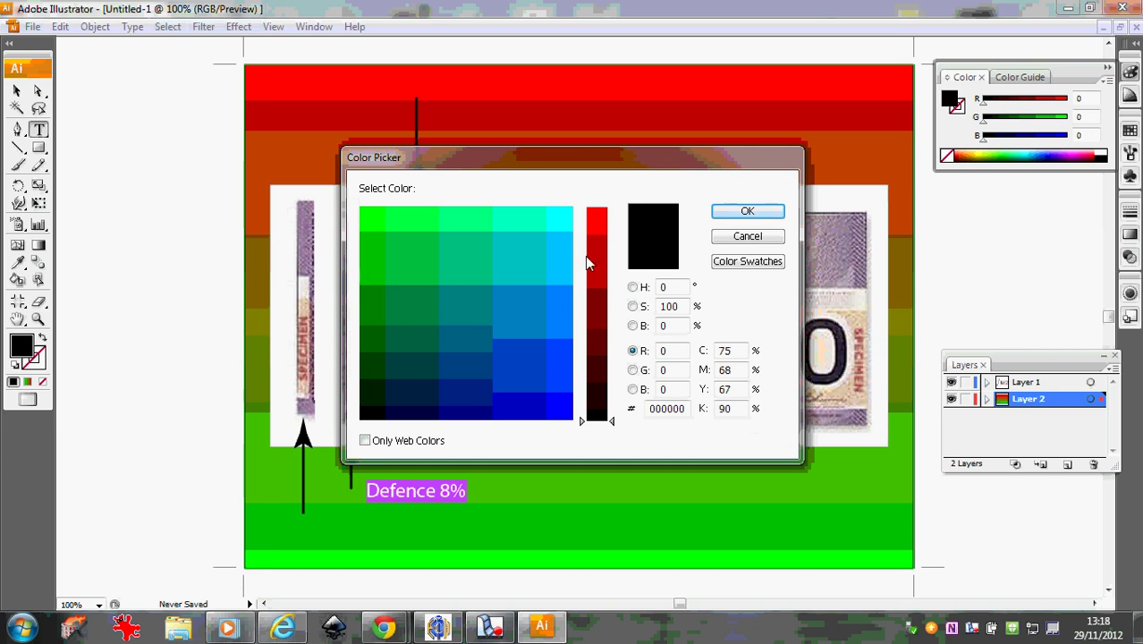
left_click(598, 227)
left_click(747, 211)
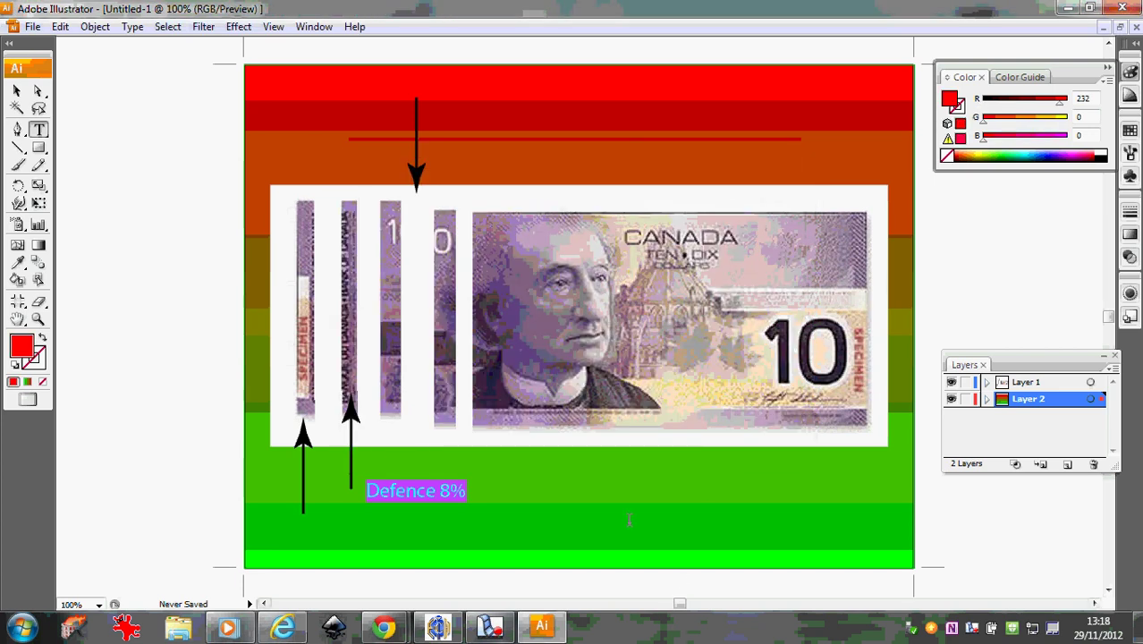
left_click(41, 363)
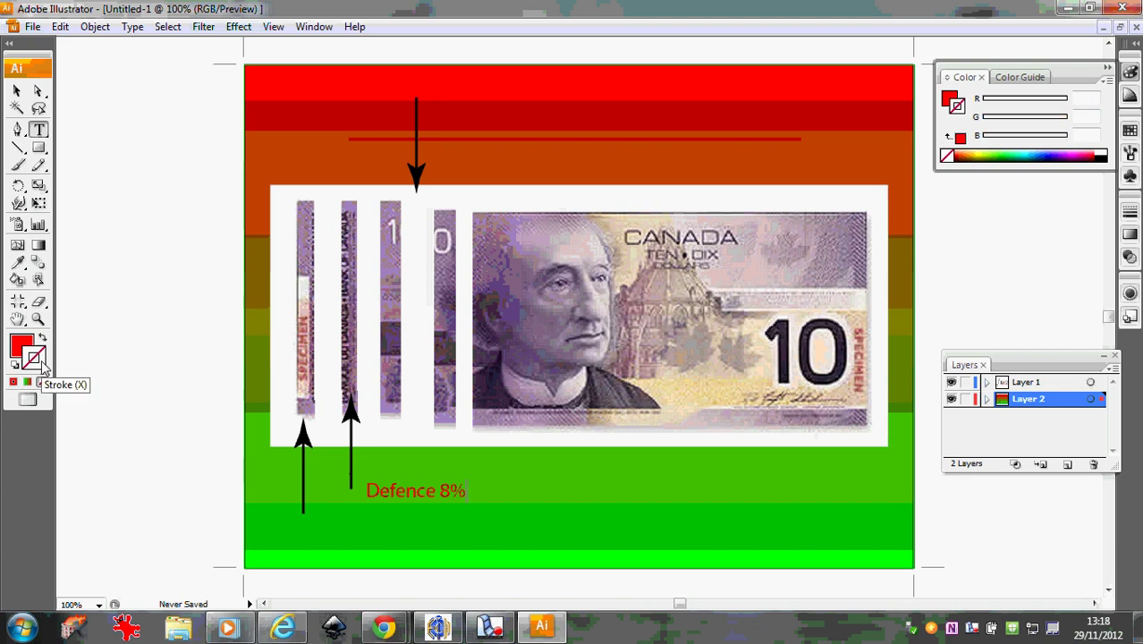